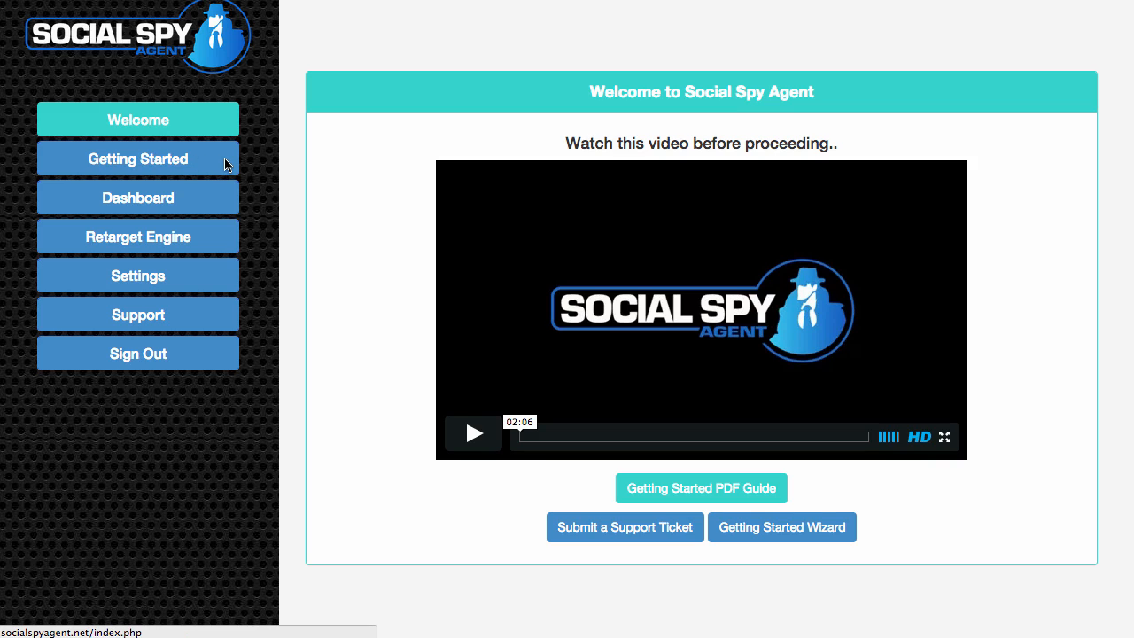
pyautogui.click(136, 198)
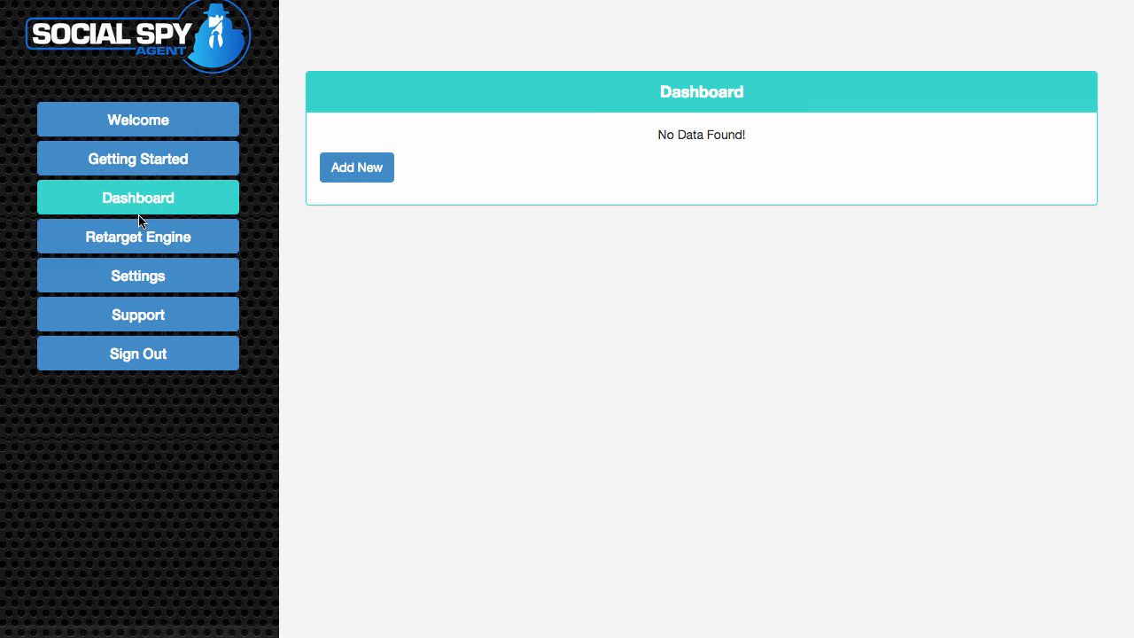
pyautogui.click(117, 248)
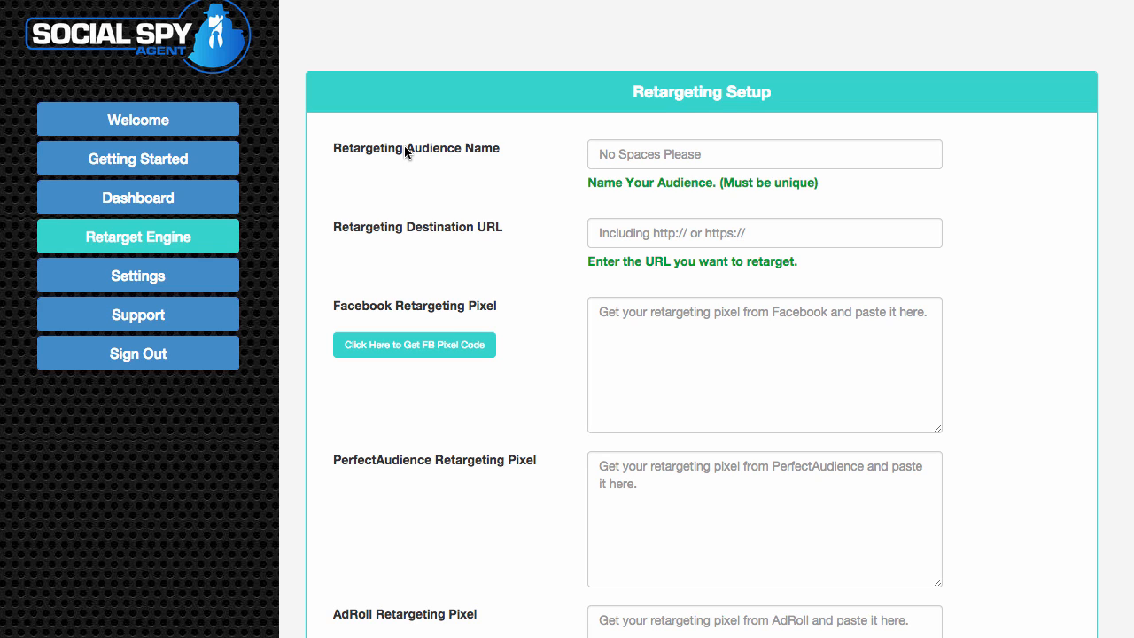
pyautogui.click(618, 152)
pyautogui.write('Test')
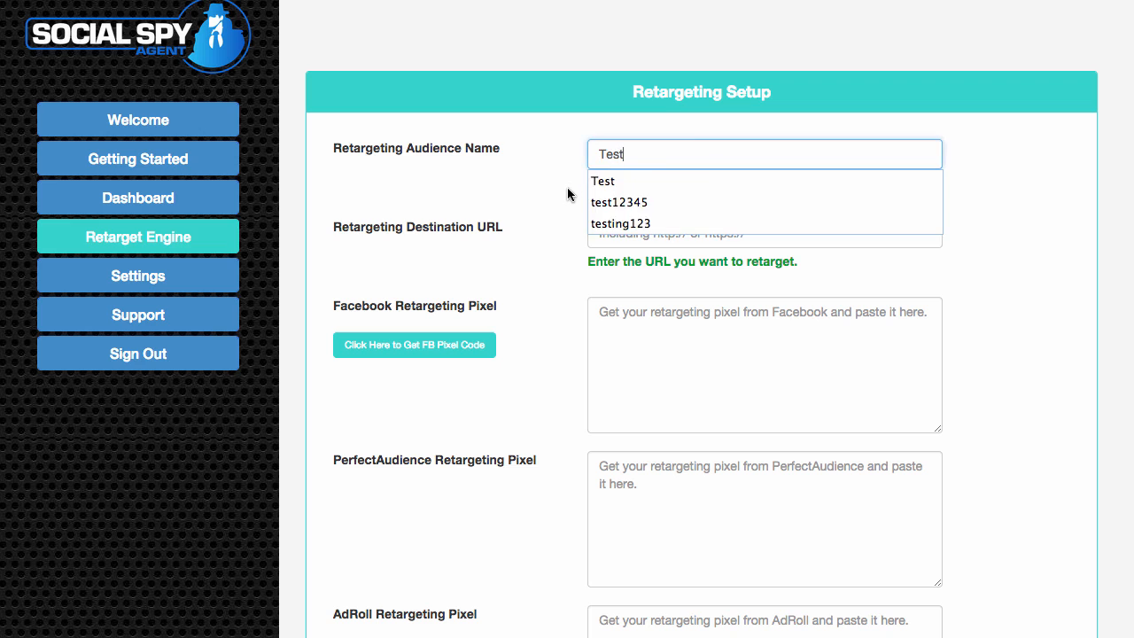
pyautogui.click(567, 196)
pyautogui.click(624, 232)
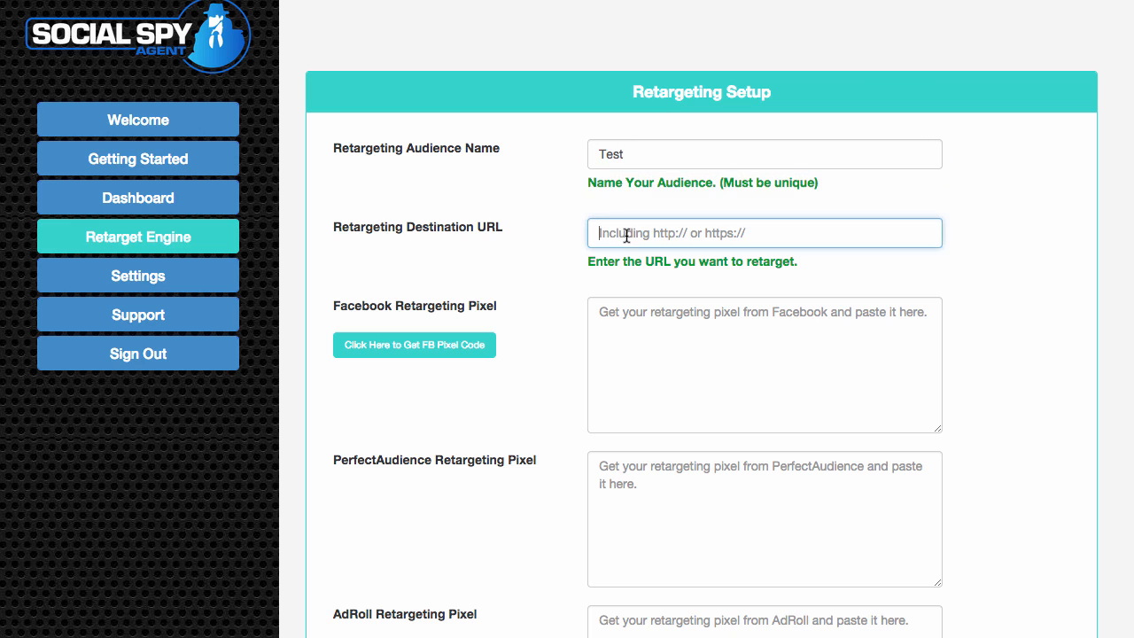
pyautogui.click(660, 364)
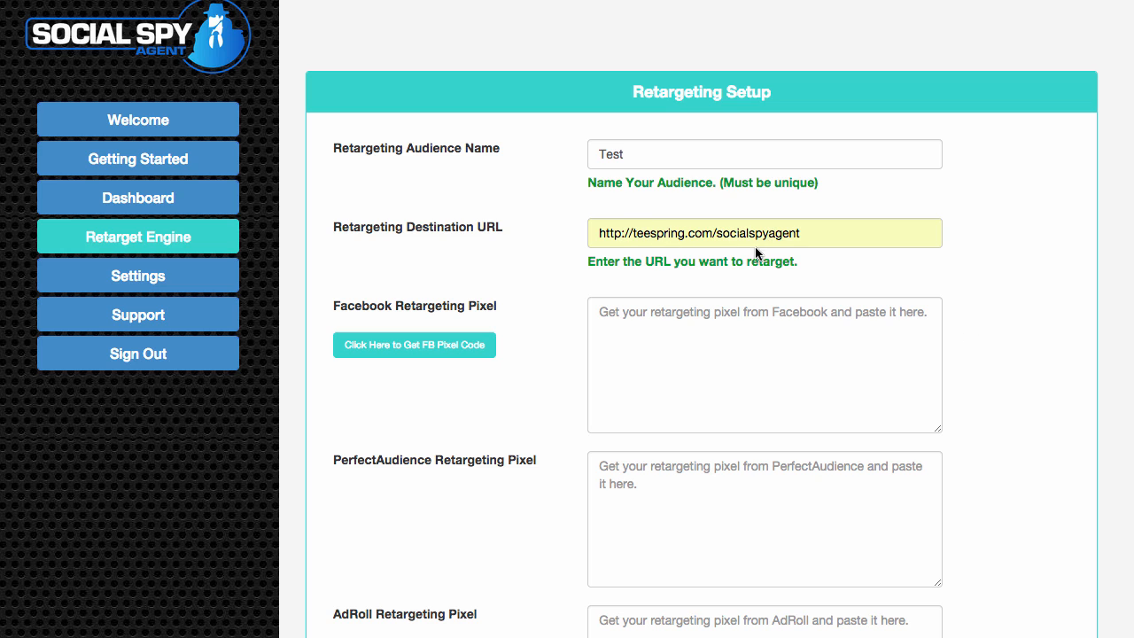
# Go to Facebook's Audiences page to get the pixel code and start a custom audience based on Website Traffic
pyautogui.click(684, 335)
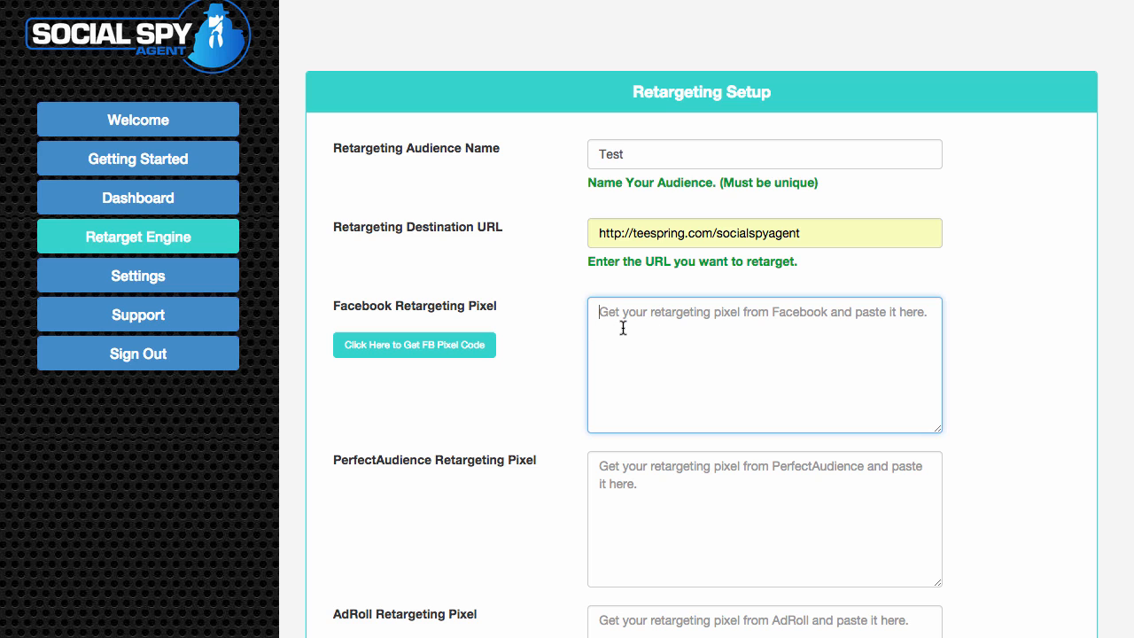
pyautogui.click(431, 357)
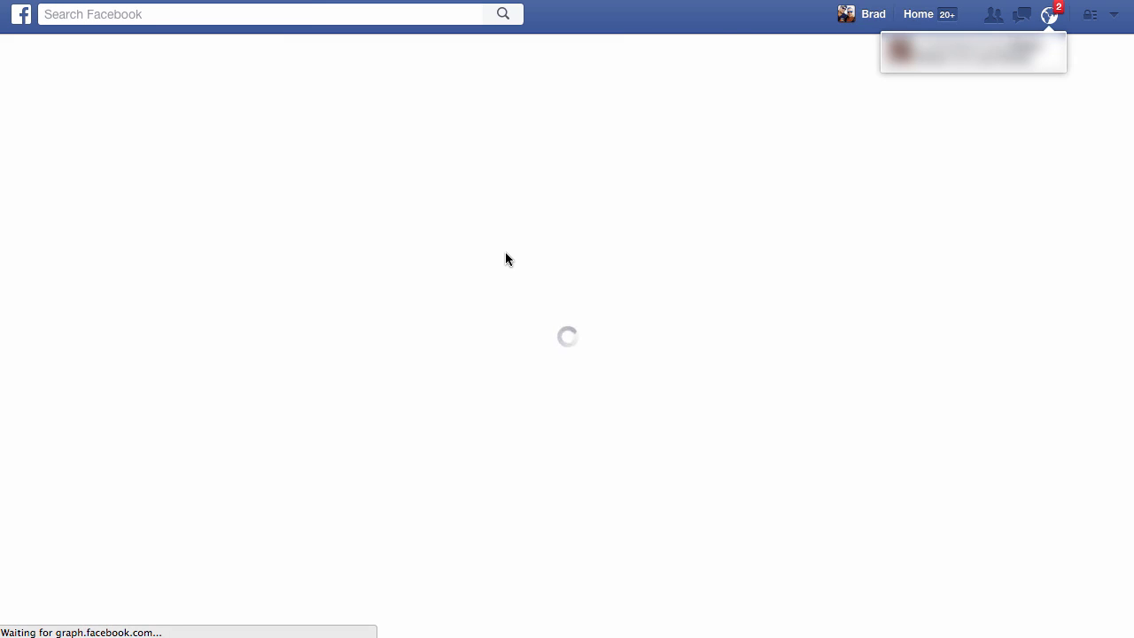
pyautogui.click(1051, 18)
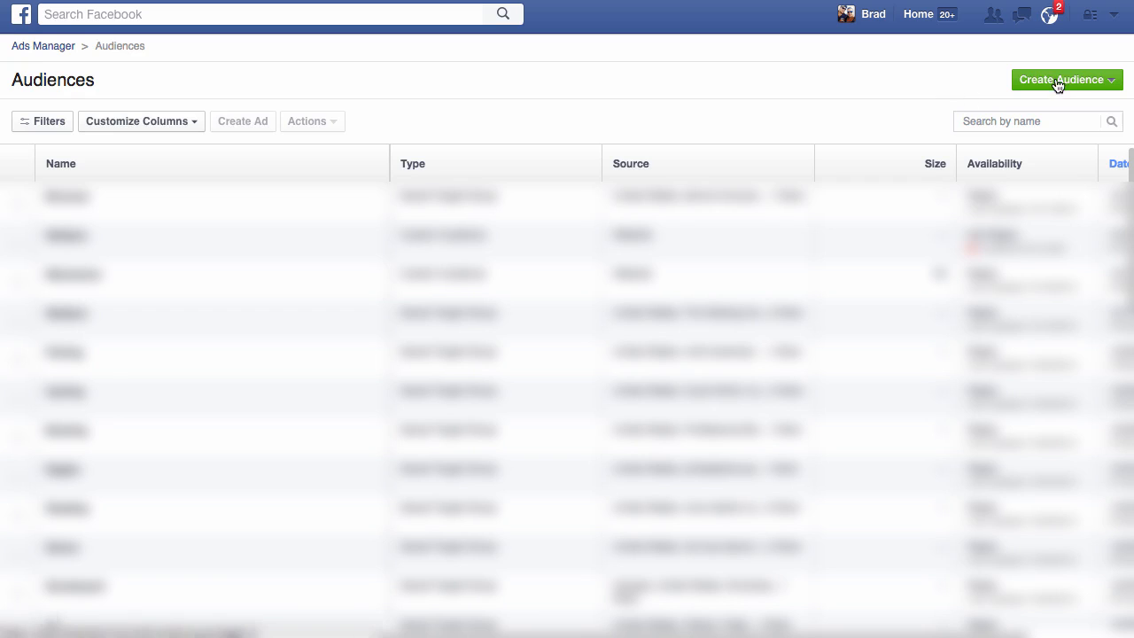
pyautogui.click(1082, 84)
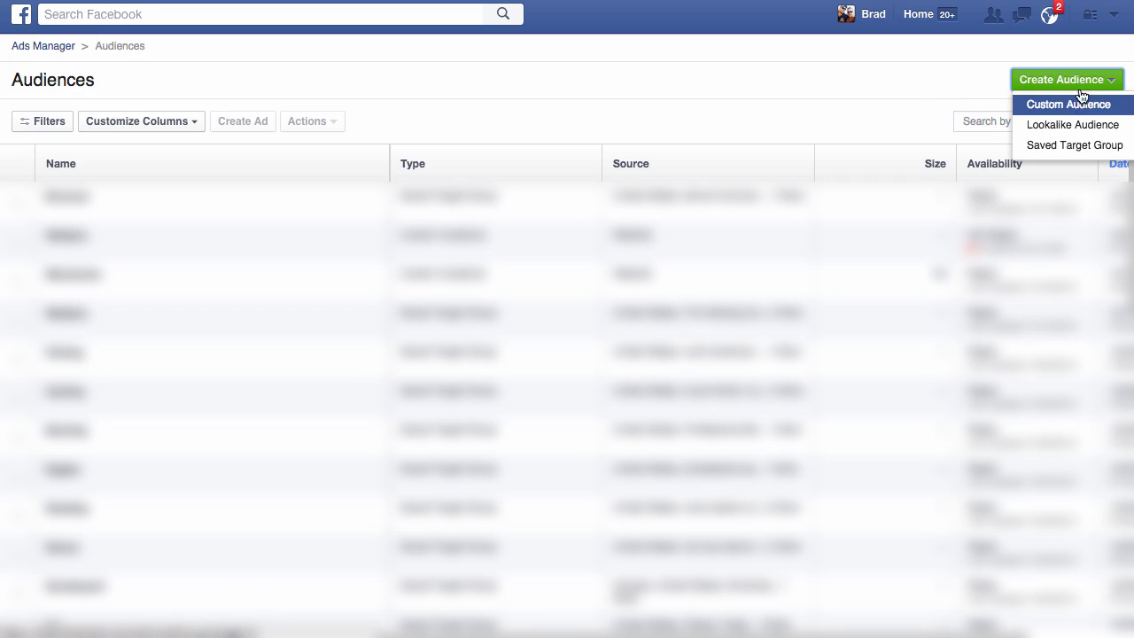
pyautogui.click(1071, 106)
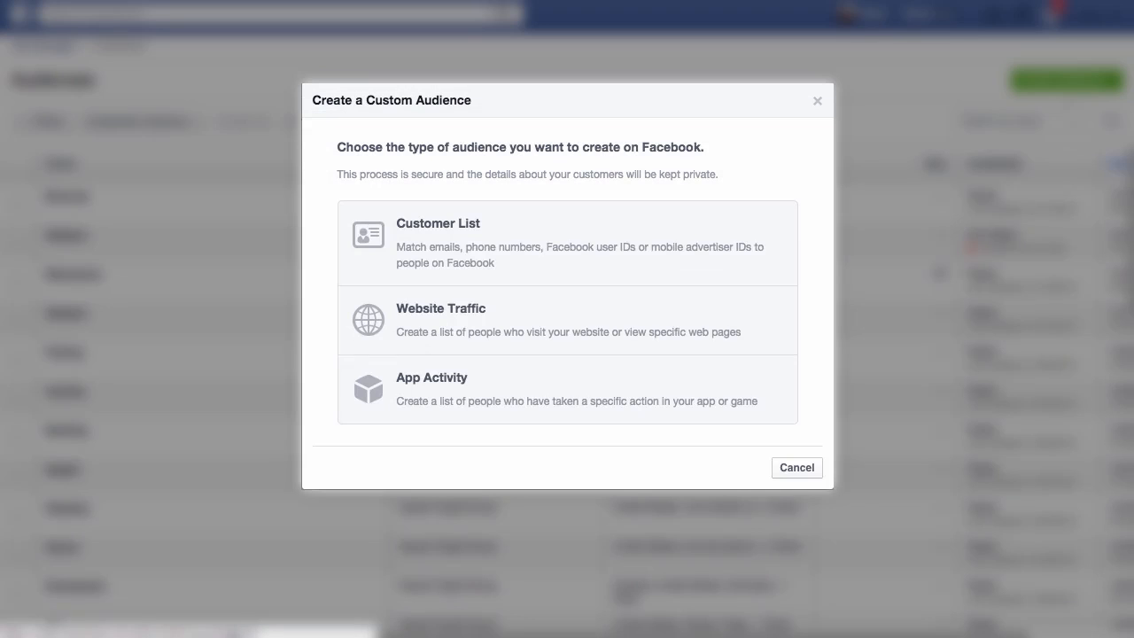
pyautogui.click(511, 332)
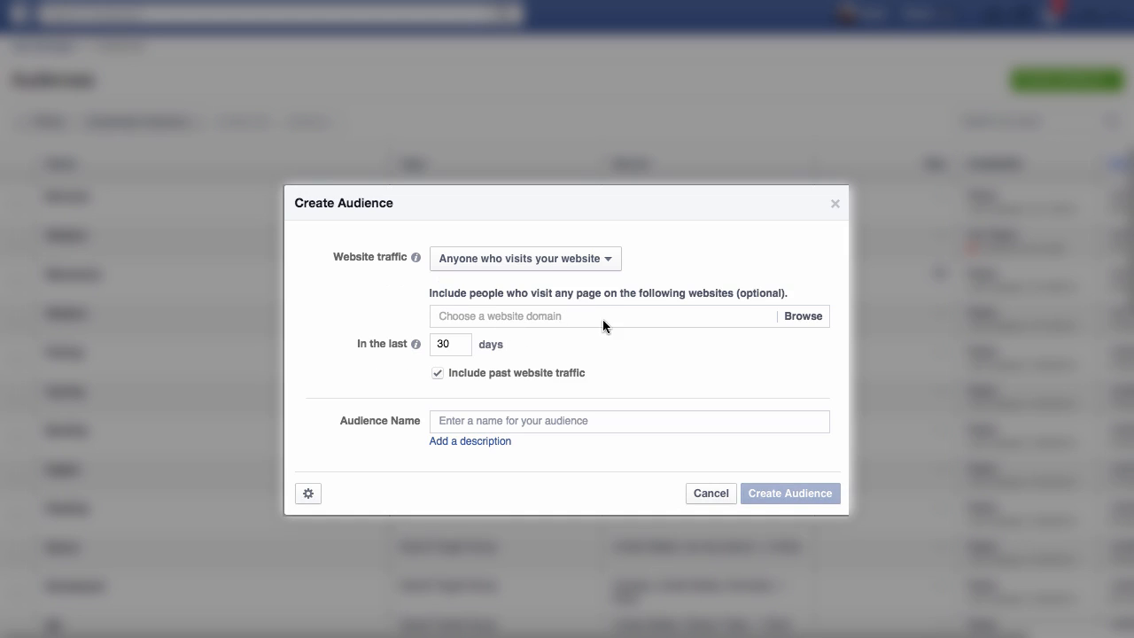
# View the custom audience pixel code, copy all of it, and paste it into Social Spy Agent's Facebook Retargeting Pixel field
pyautogui.click(309, 496)
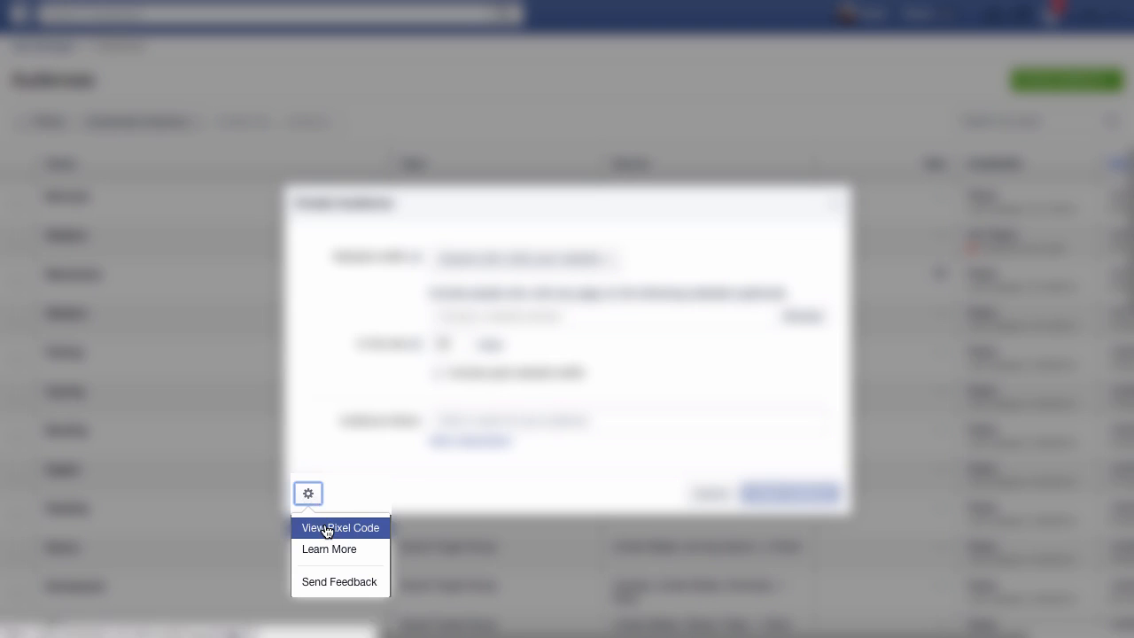
pyautogui.click(312, 526)
pyautogui.click(662, 374)
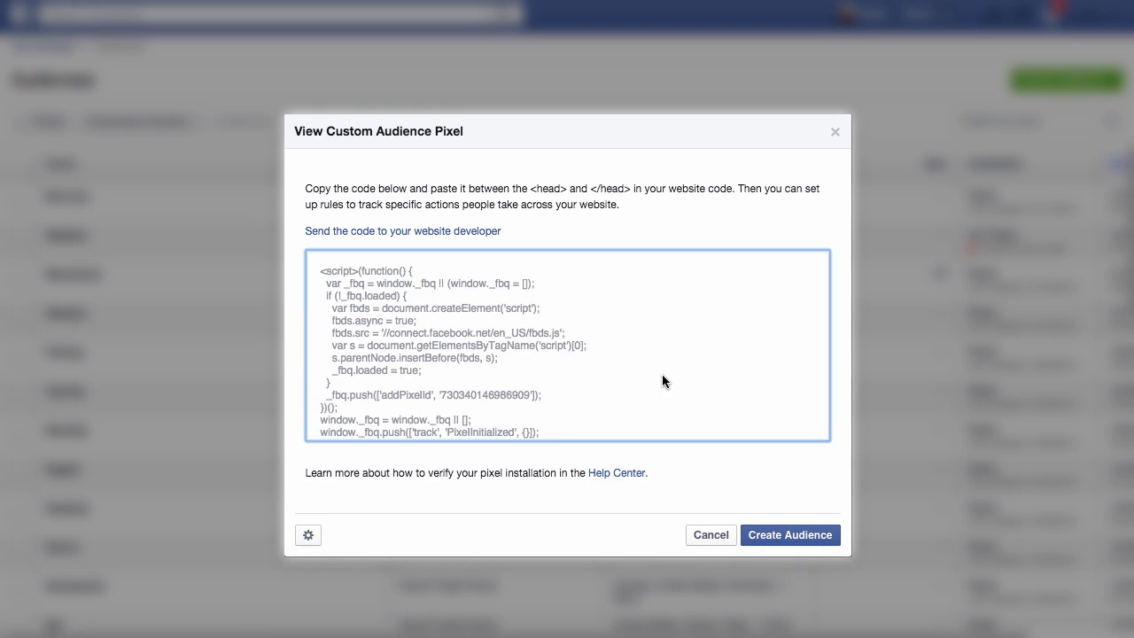
pyautogui.hotkey('ctrl', 'a')
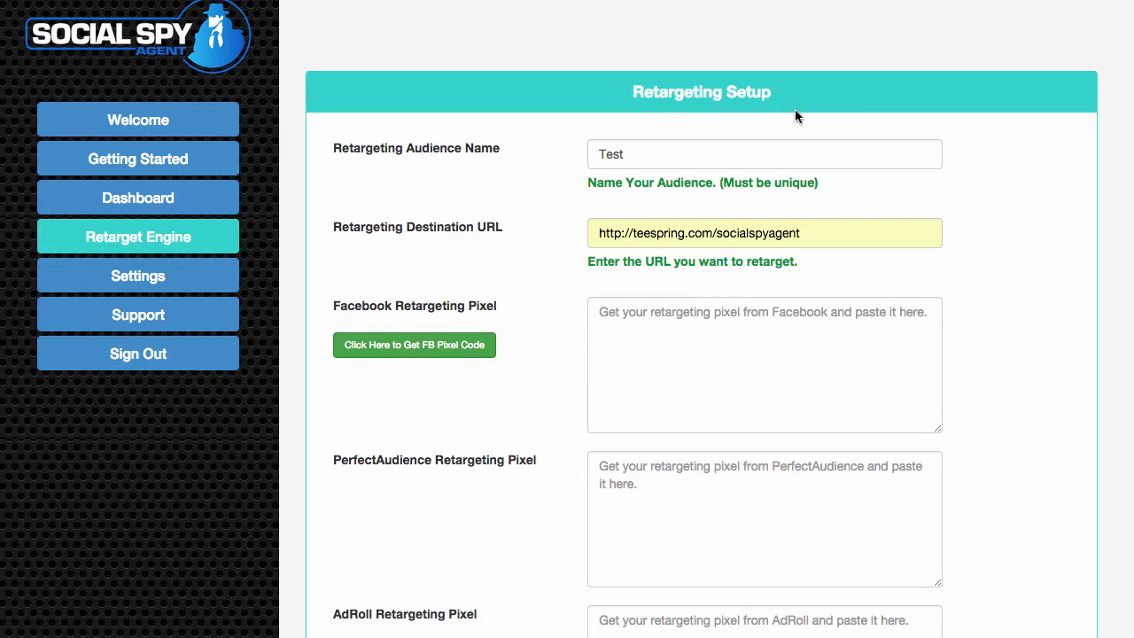
pyautogui.click(676, 334)
pyautogui.hotkey('ctrl', 'v')
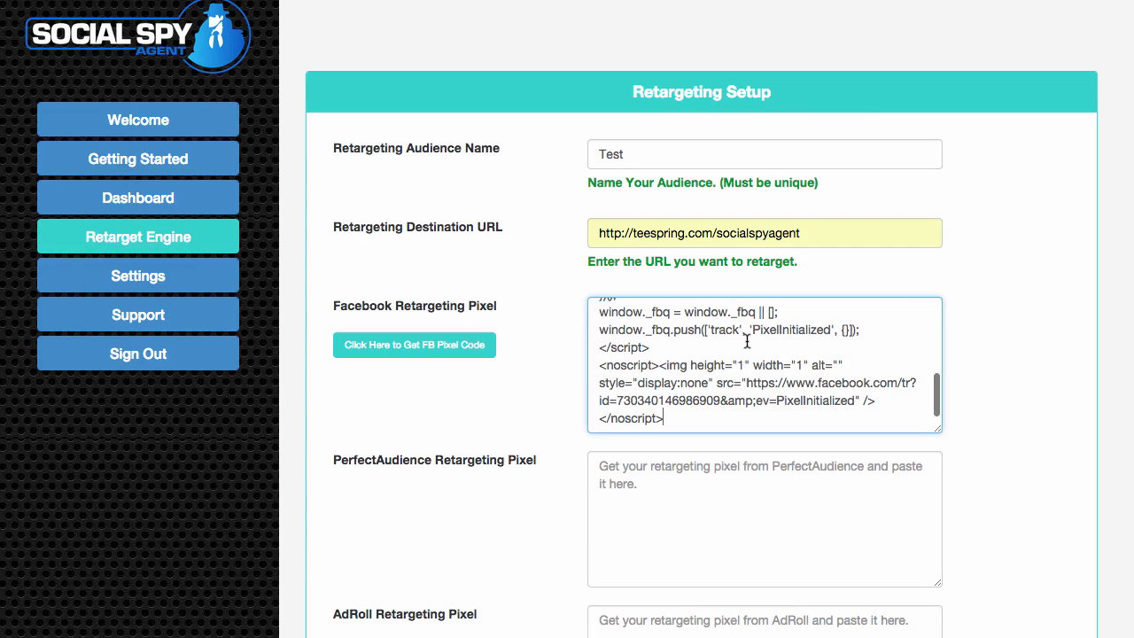
pyautogui.click(1045, 412)
pyautogui.scroll(-3, 1008, 387)
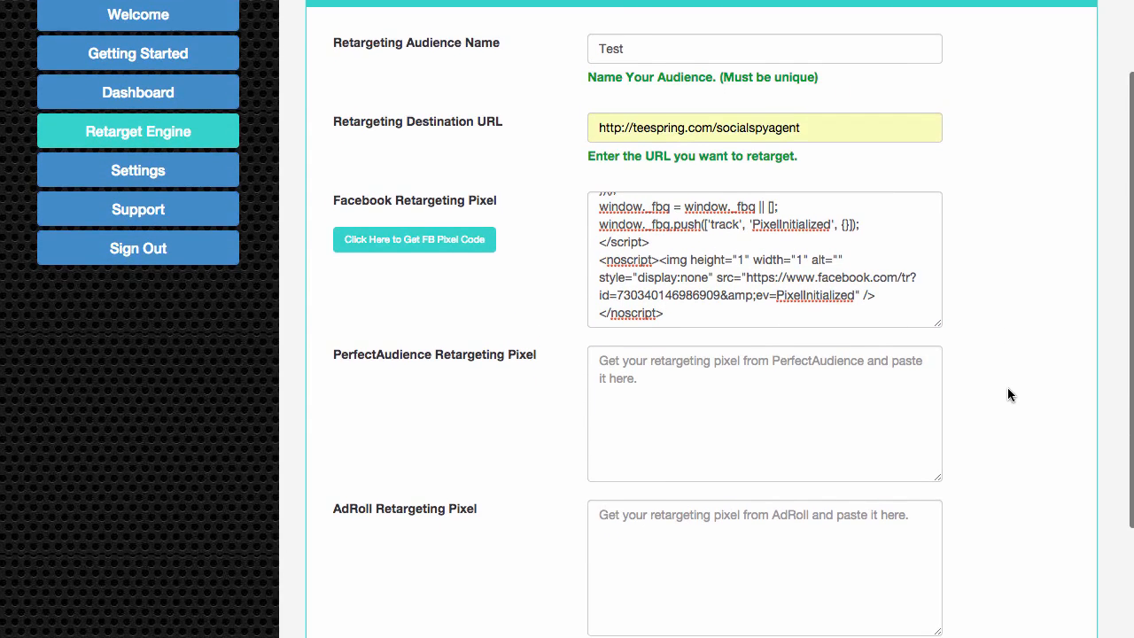
pyautogui.scroll(-2, 1008, 395)
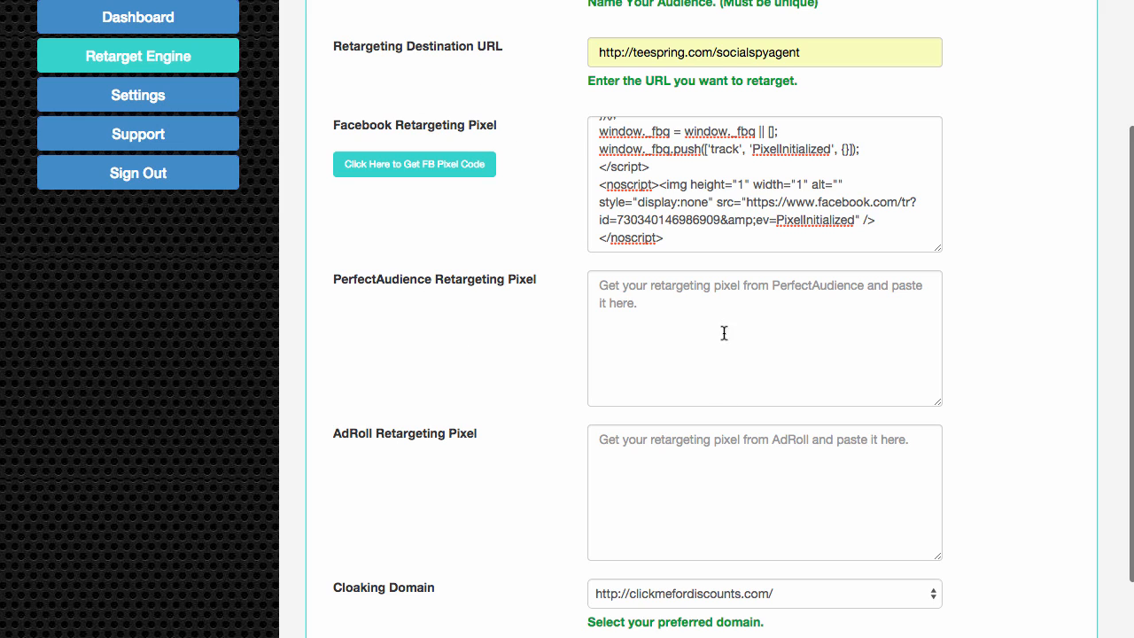
pyautogui.scroll(-2, 969, 529)
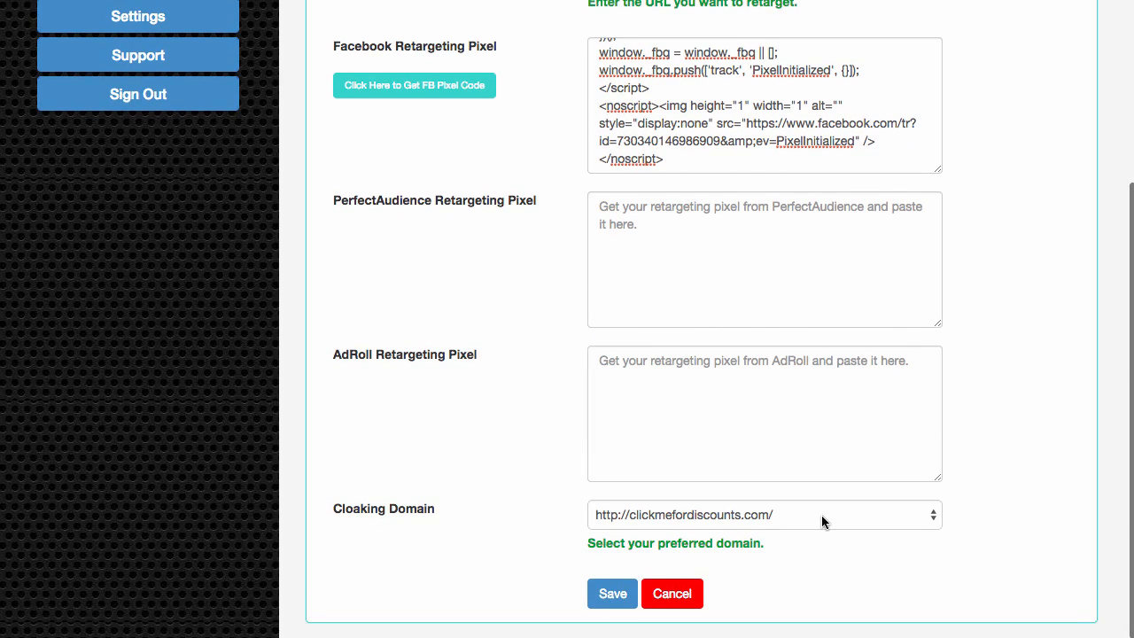
pyautogui.click(892, 518)
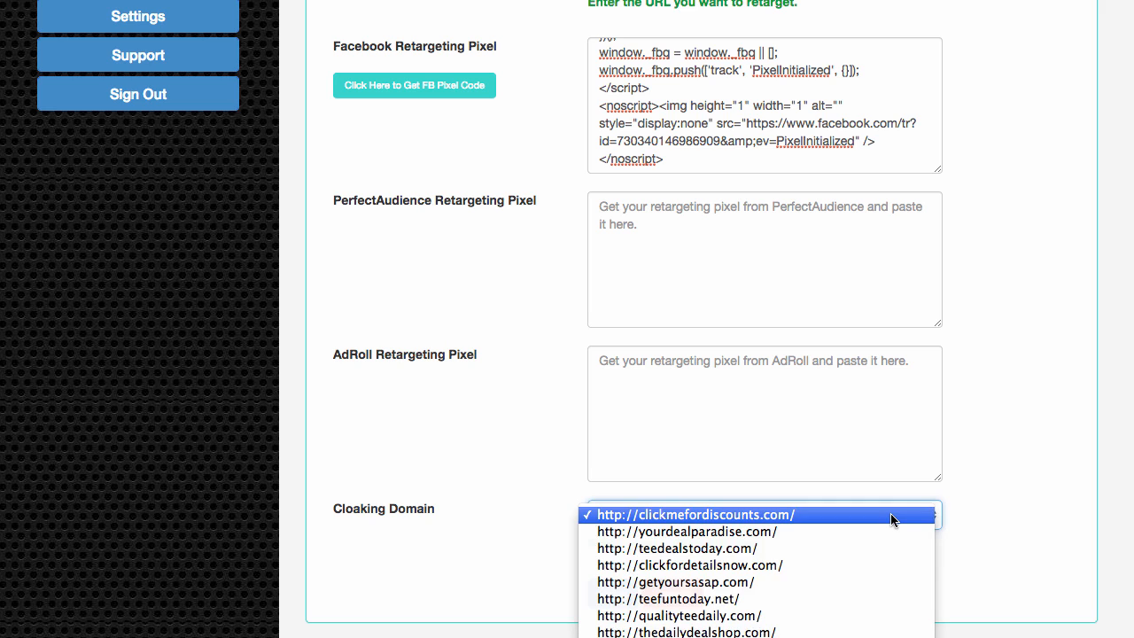
pyautogui.click(788, 547)
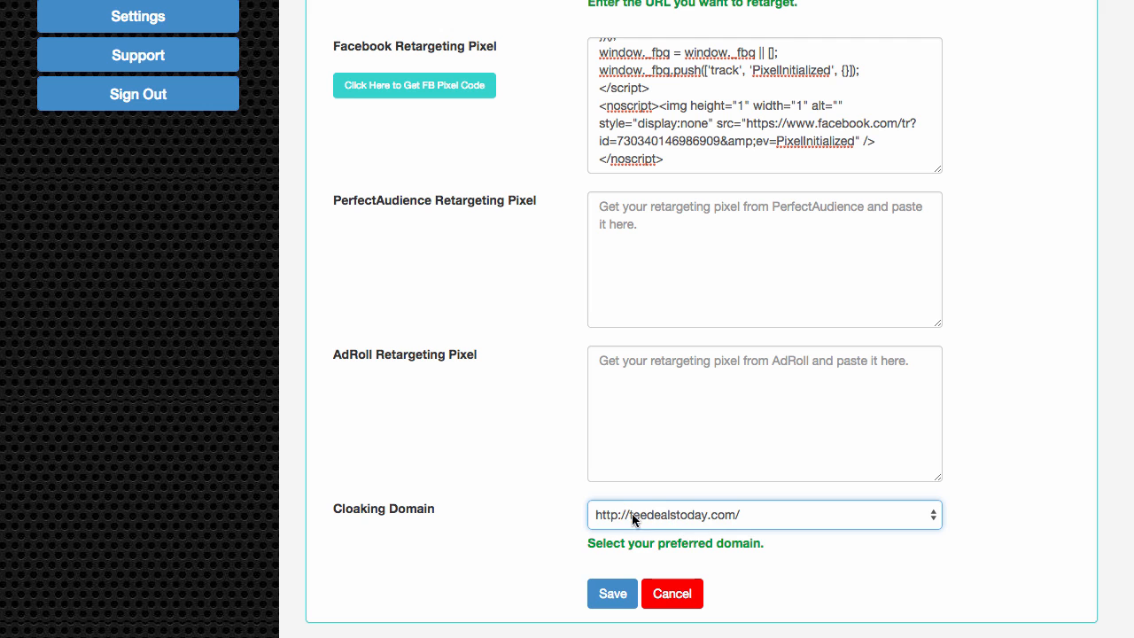
pyautogui.click(608, 595)
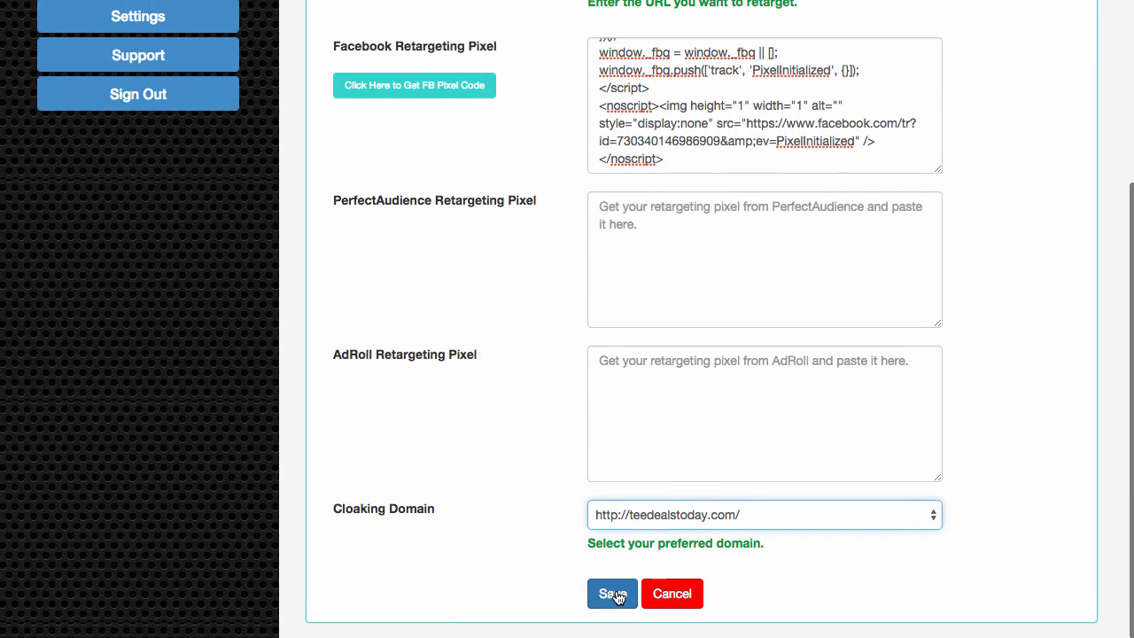
pyautogui.click(613, 591)
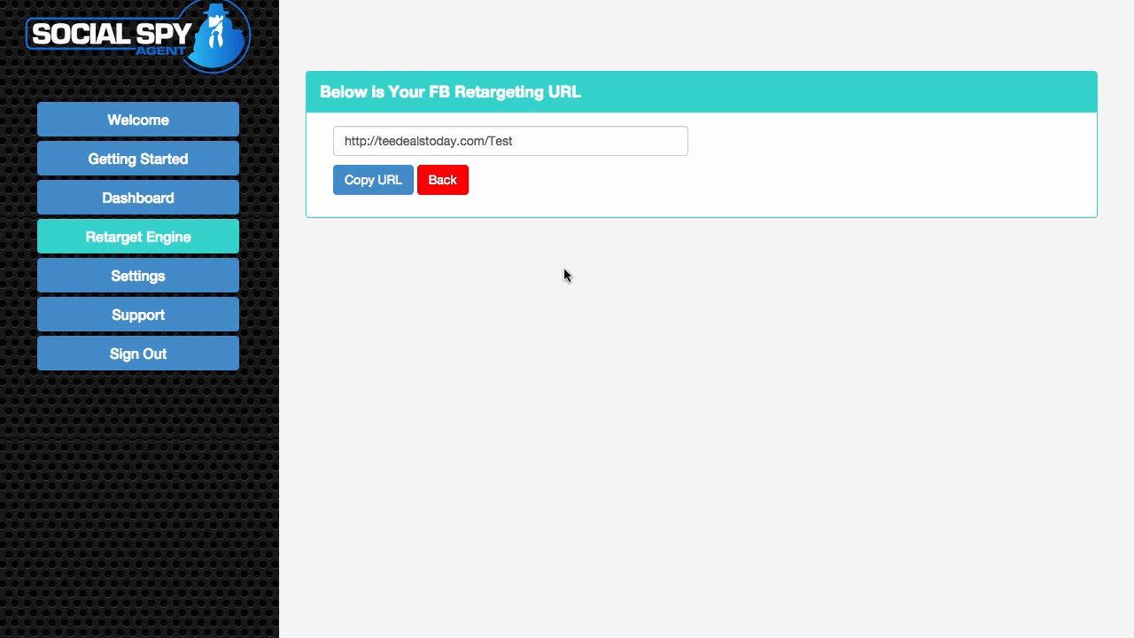
# Copy the generated retargeting URL, then switch to Facebook and start a new custom audience based on Website Traffic
pyautogui.click(388, 181)
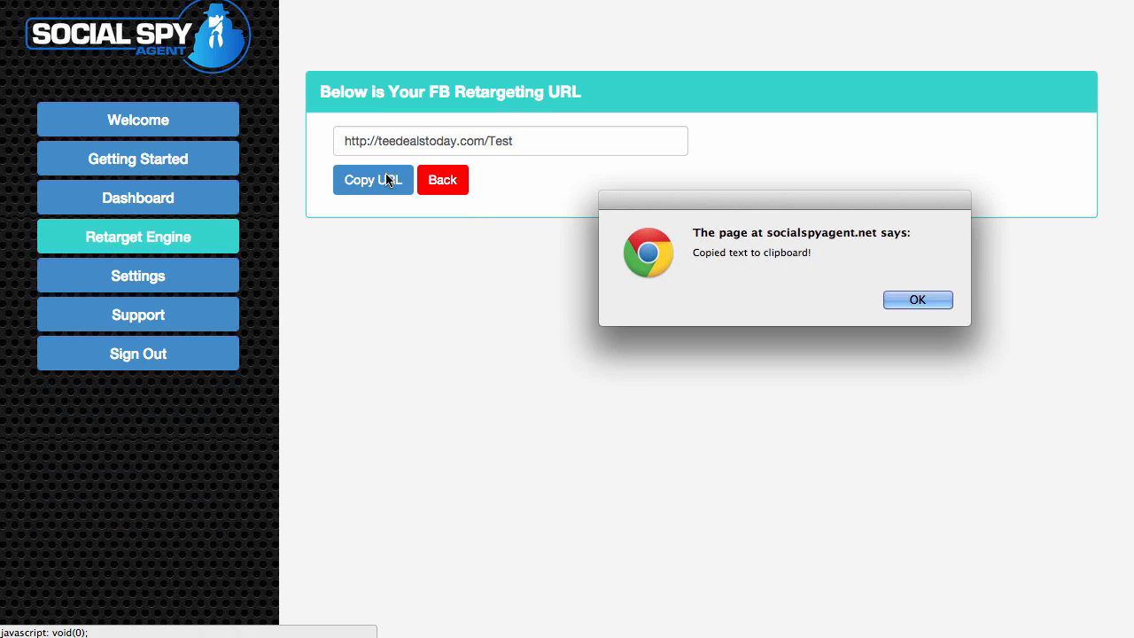
pyautogui.click(904, 301)
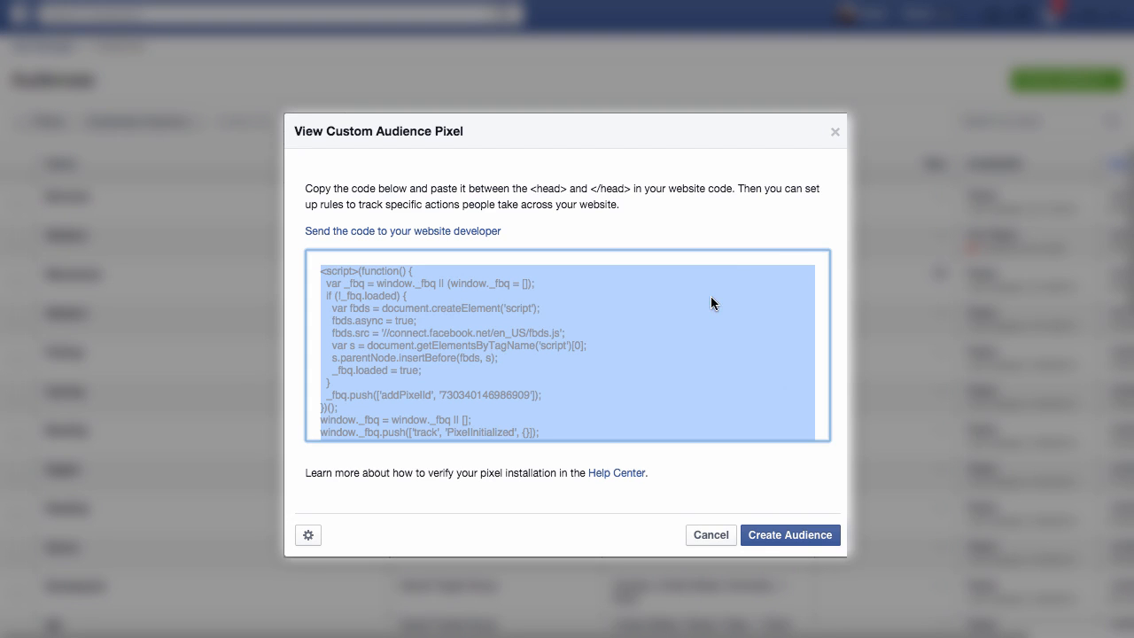
pyautogui.click(706, 537)
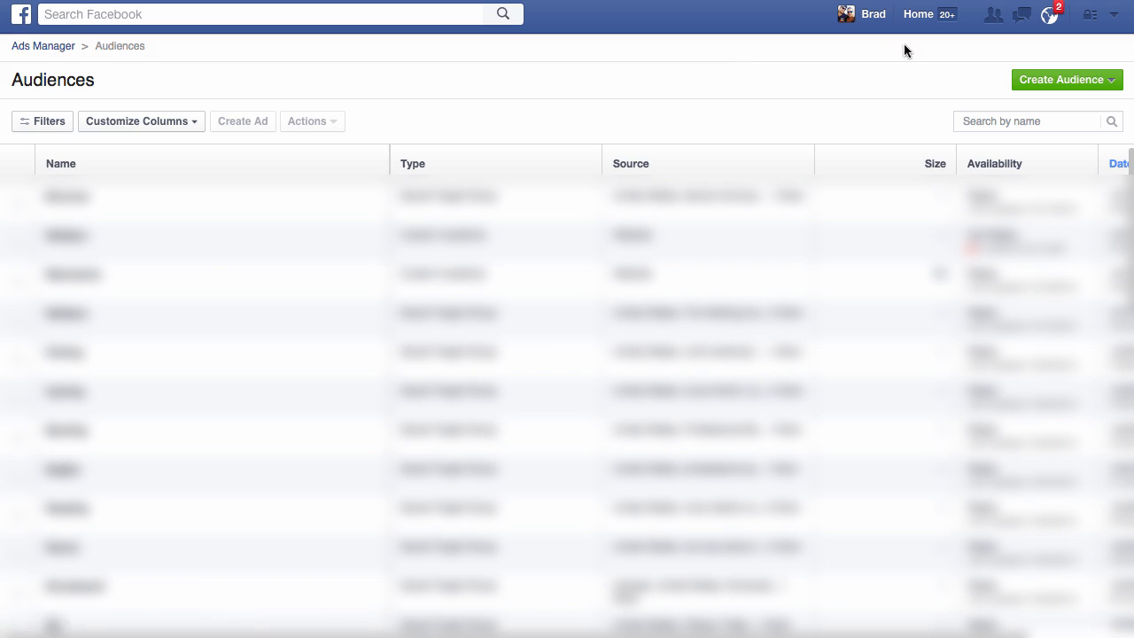
pyautogui.click(1101, 88)
pyautogui.click(1088, 105)
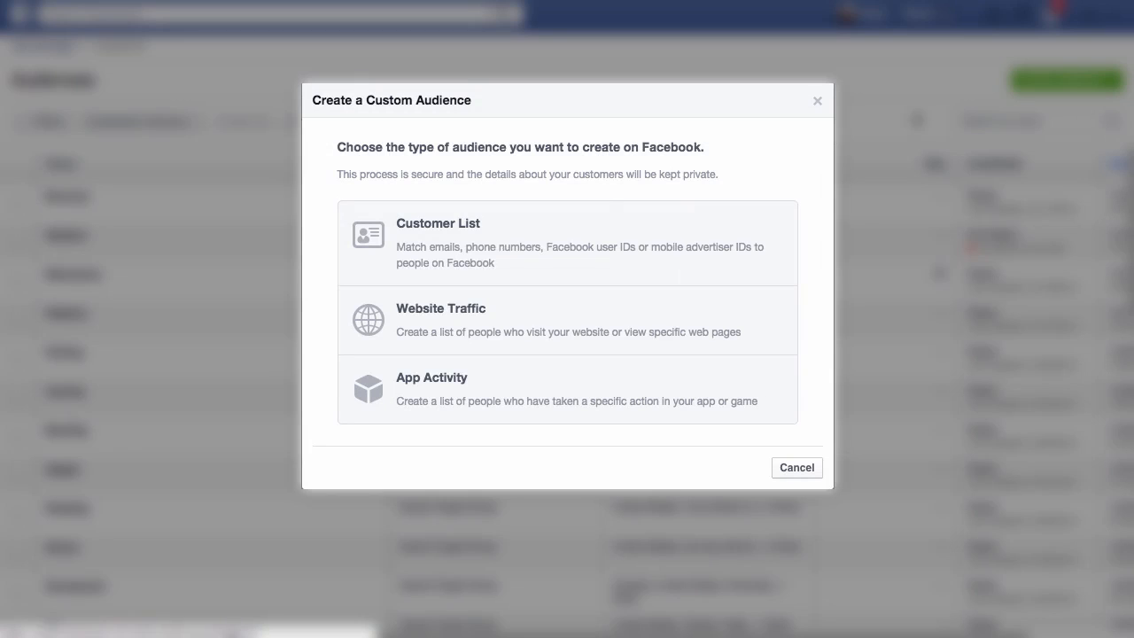
pyautogui.click(486, 337)
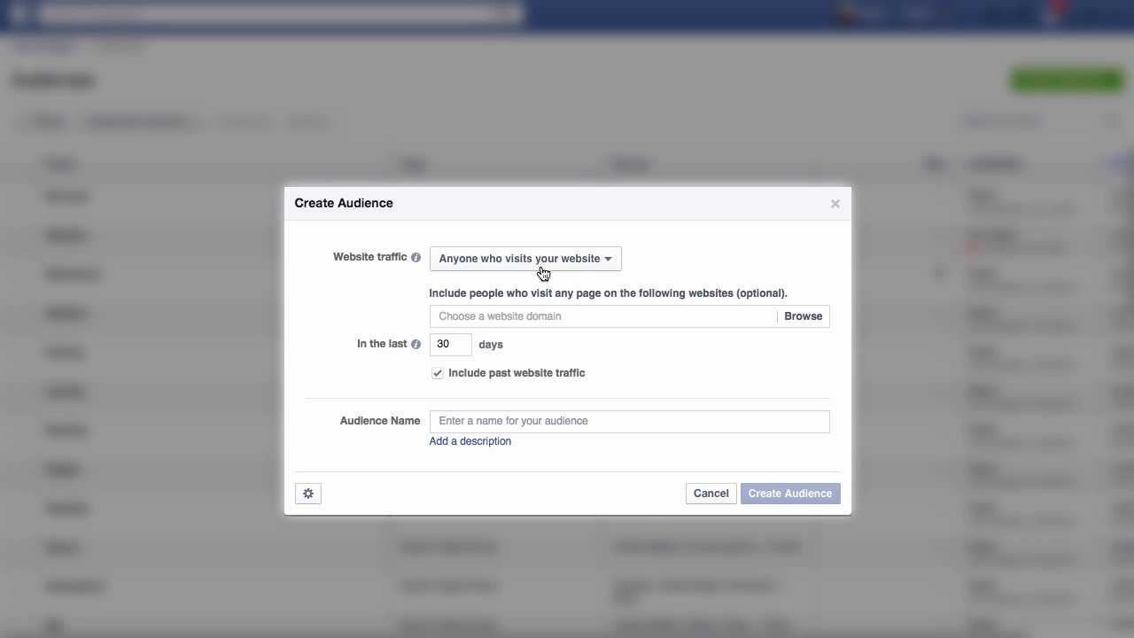
pyautogui.click(591, 267)
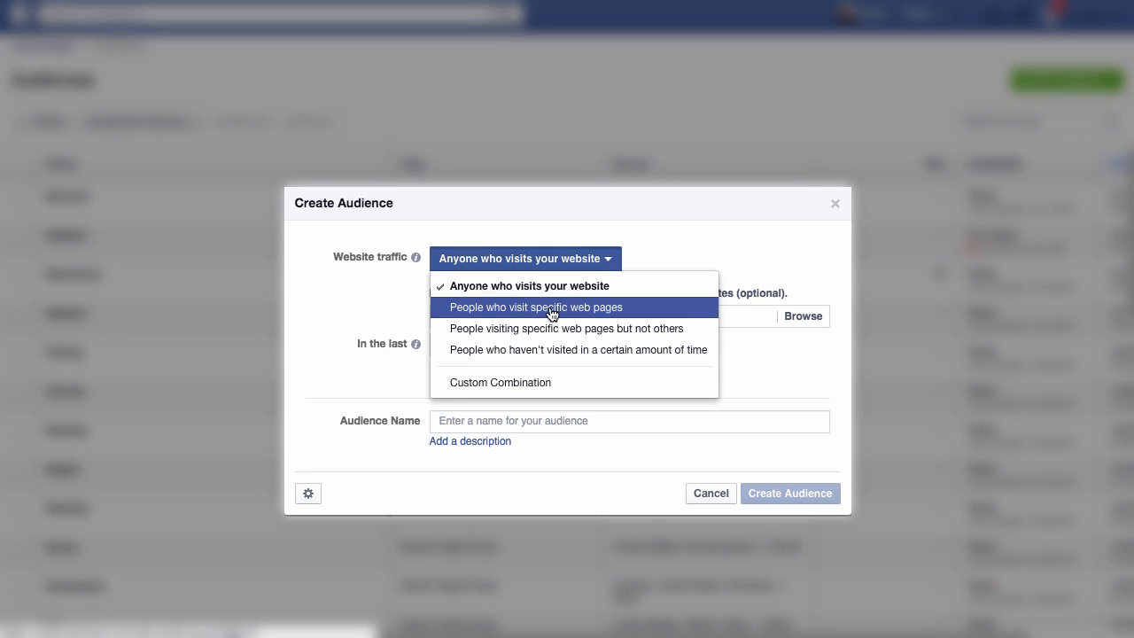
pyautogui.click(591, 308)
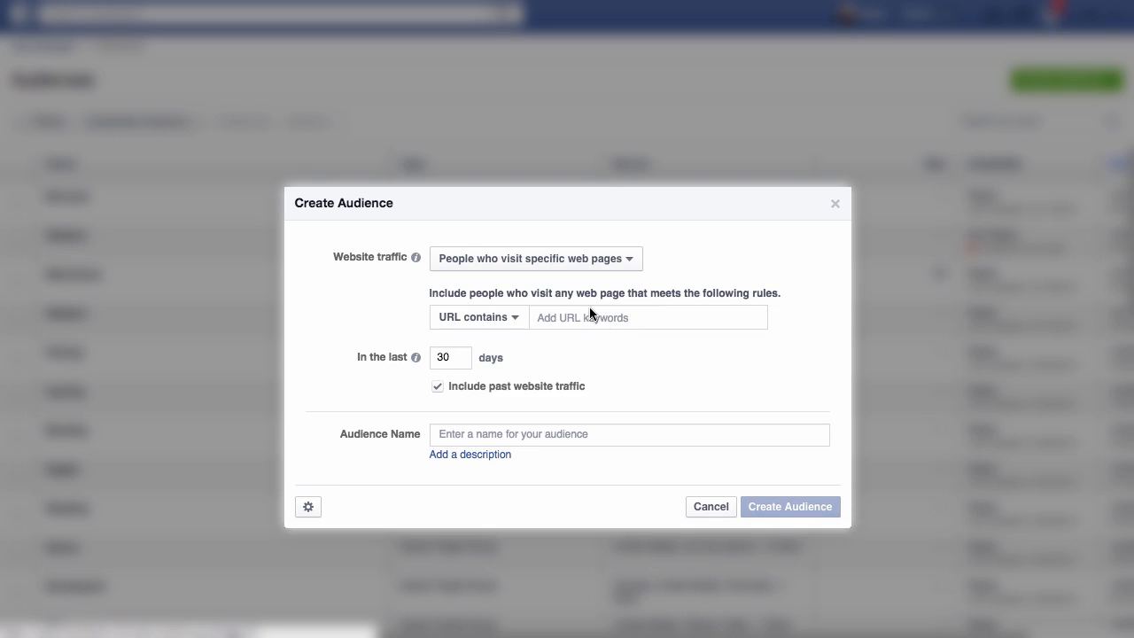
pyautogui.hotkey('ctrl', 'v')
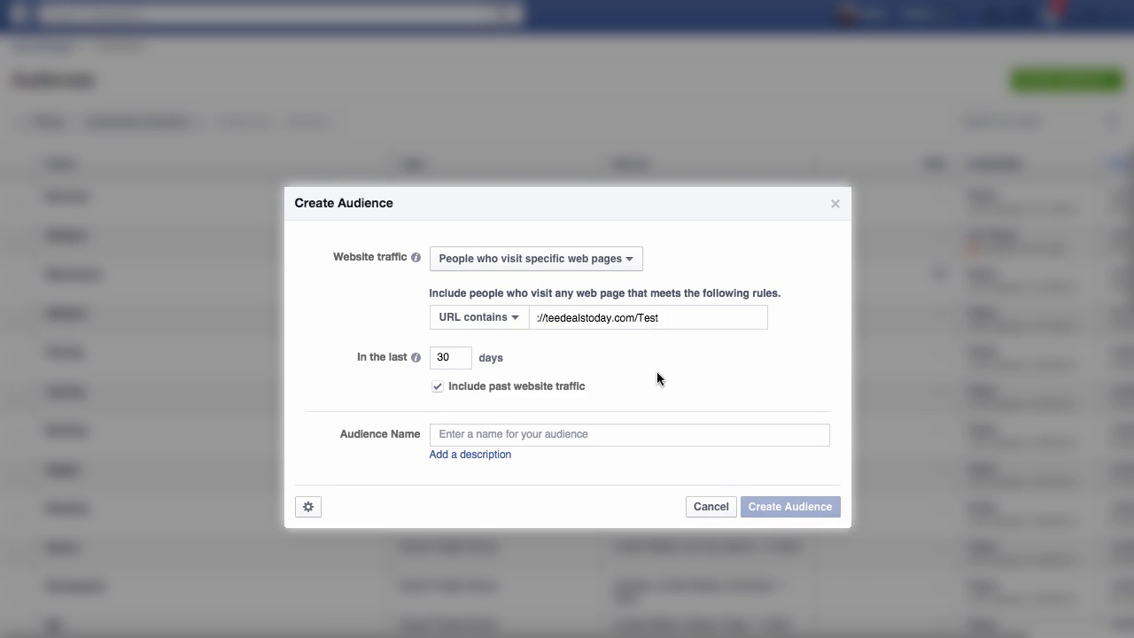
pyautogui.press('Return')
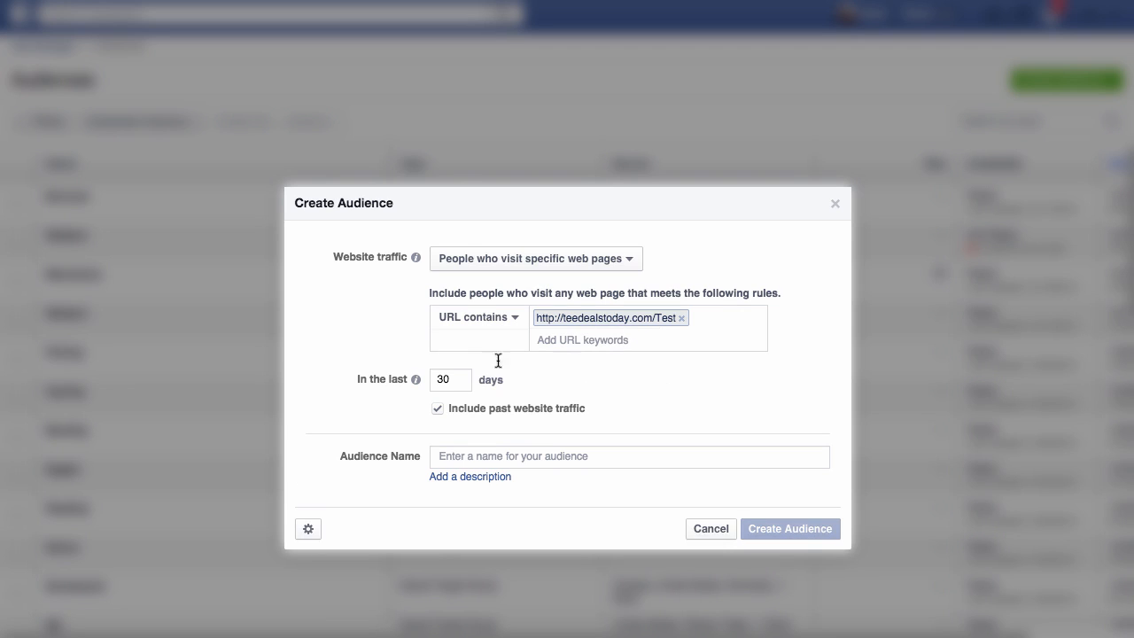
# Set the audience period to 180 days, name it Test, create it, and check its availability in the audience list
pyautogui.moveTo(453, 381); pyautogui.dragTo(412, 383)
pyautogui.write('180')
pyautogui.write('Test')
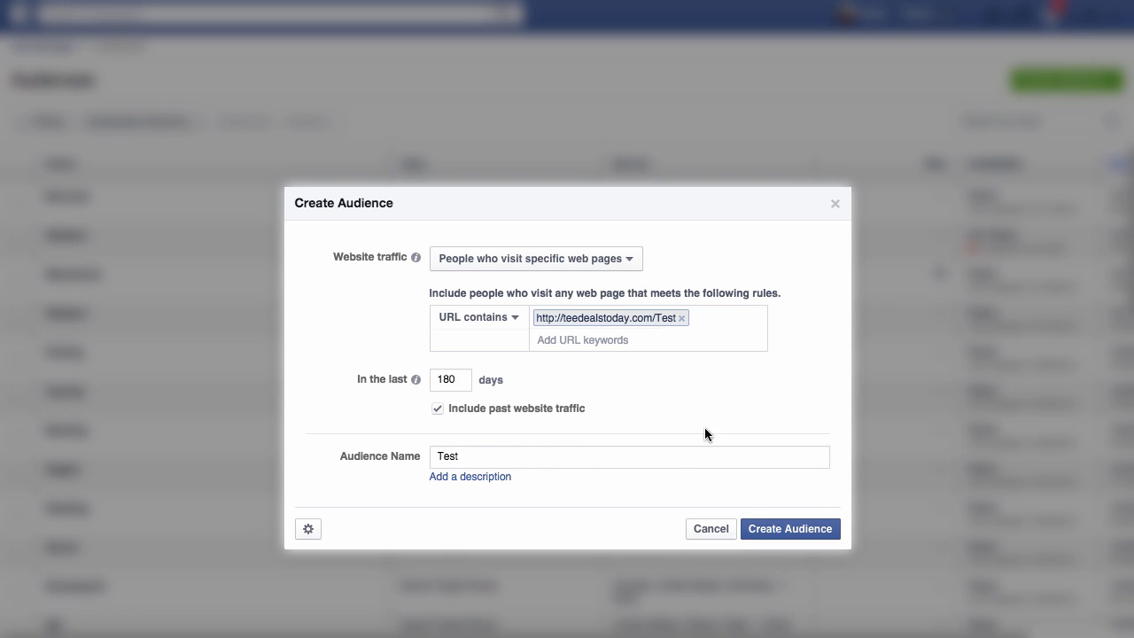
pyautogui.click(770, 530)
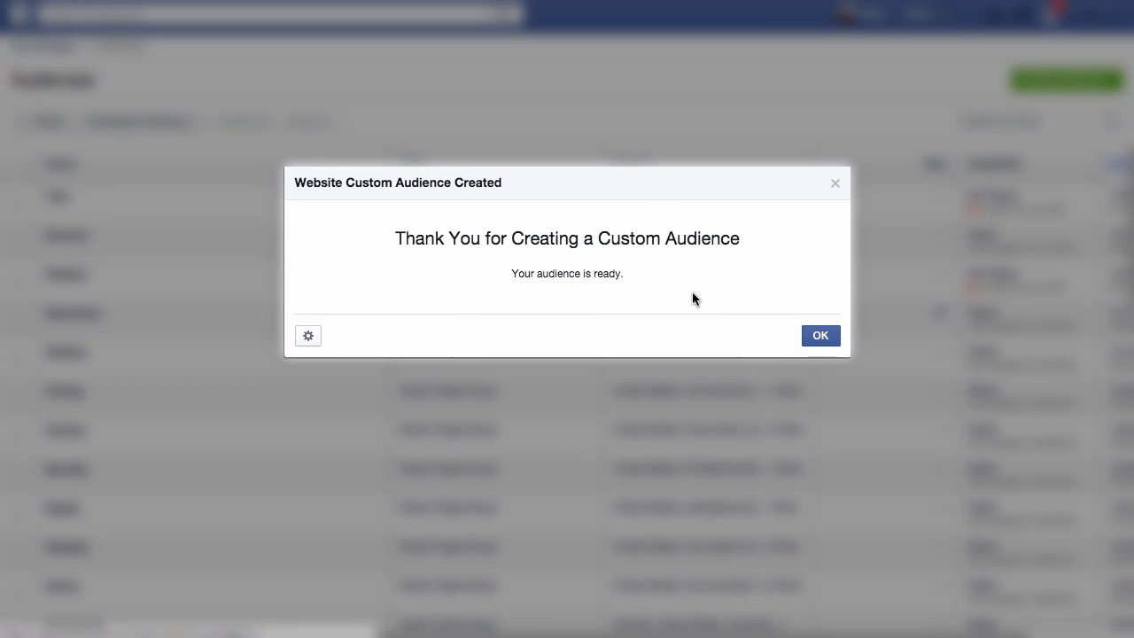
pyautogui.click(817, 341)
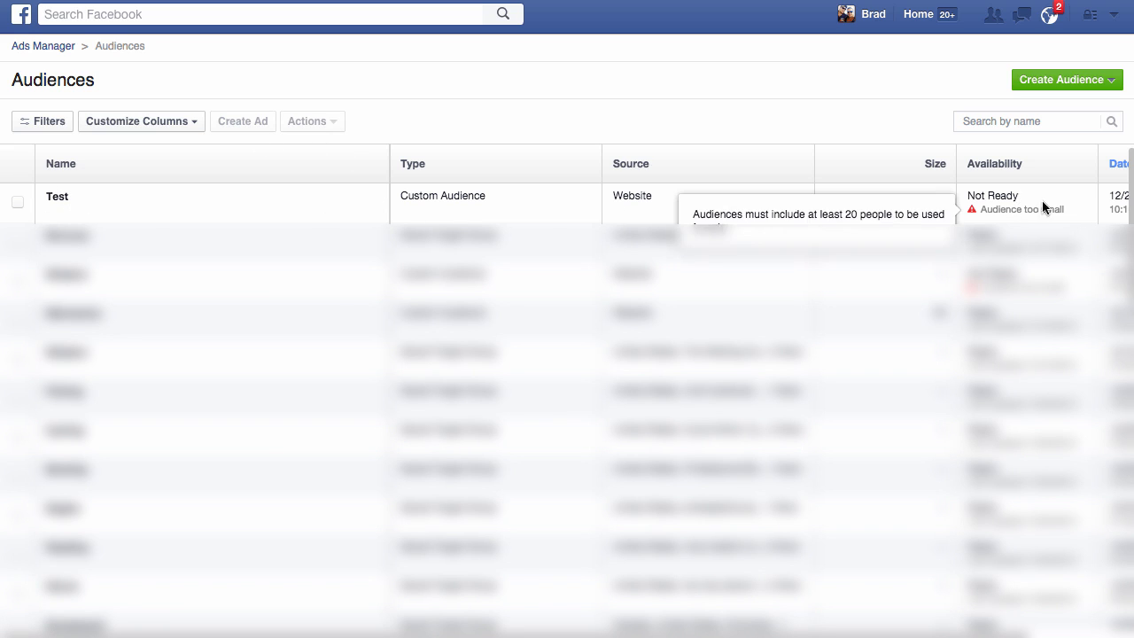
pyautogui.moveTo(1018, 209)
pyautogui.moveTo(989, 195)
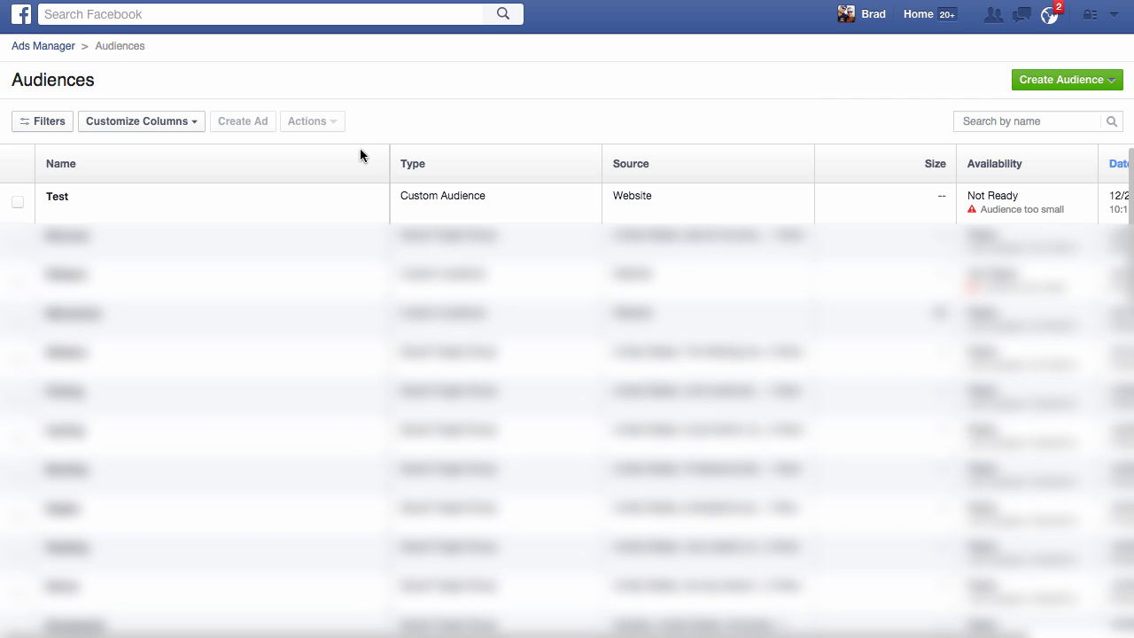
# Select the Test audience in the audience list
pyautogui.click(17, 206)
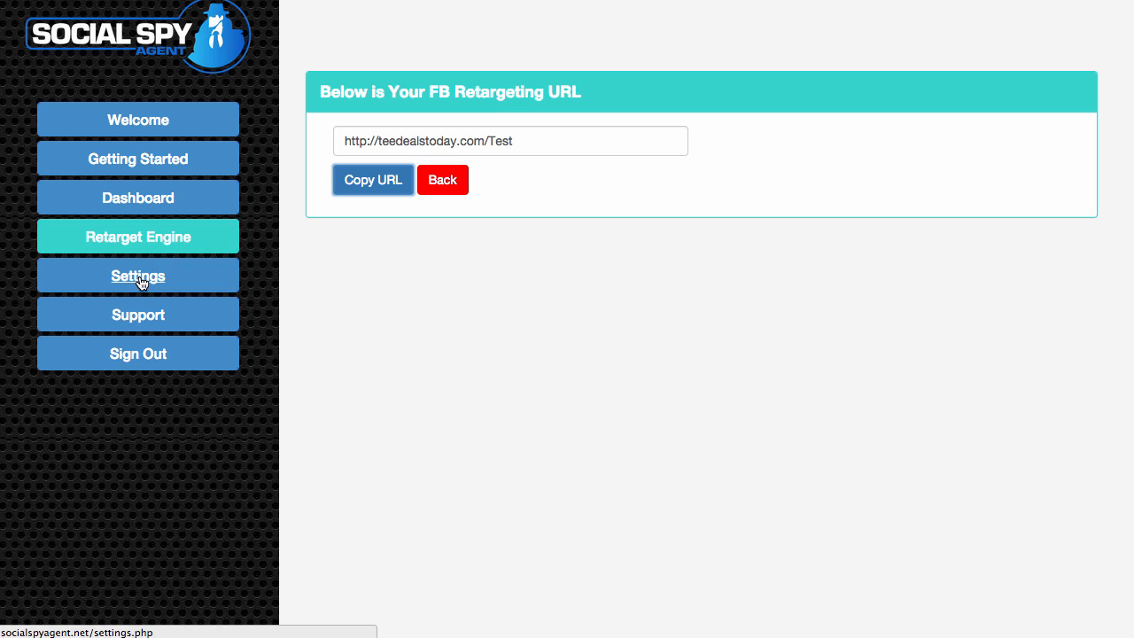
# Paste the Facebook pixel code as the default retargeting pixel in the Social Spy Agent account settings and save the update
pyautogui.click(139, 278)
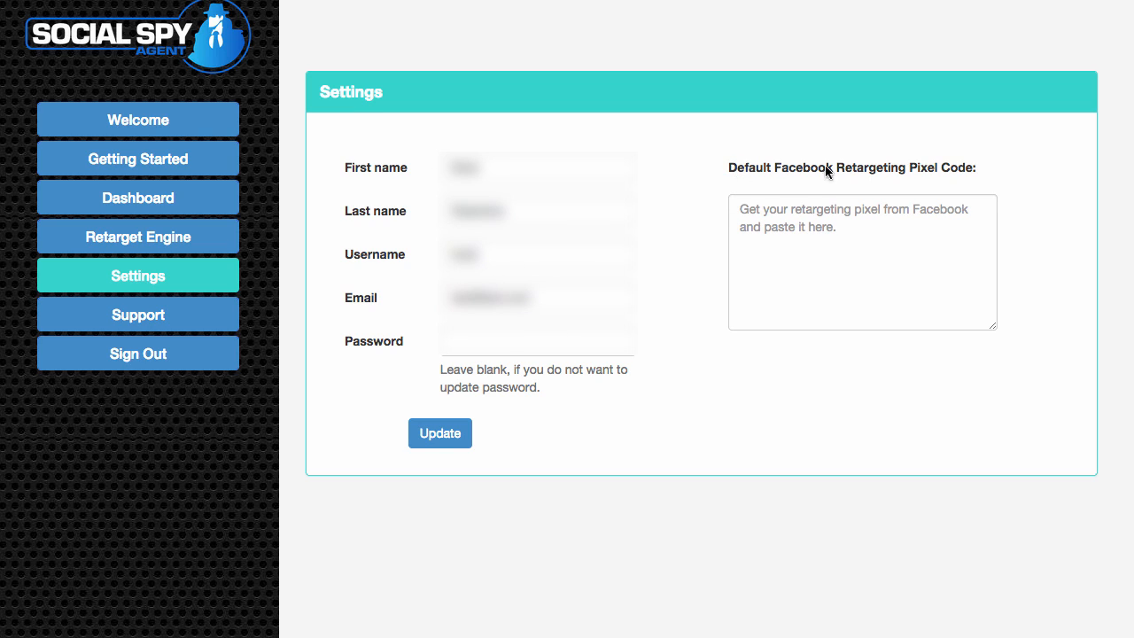
pyautogui.click(851, 230)
pyautogui.hotkey('ctrl', 'v')
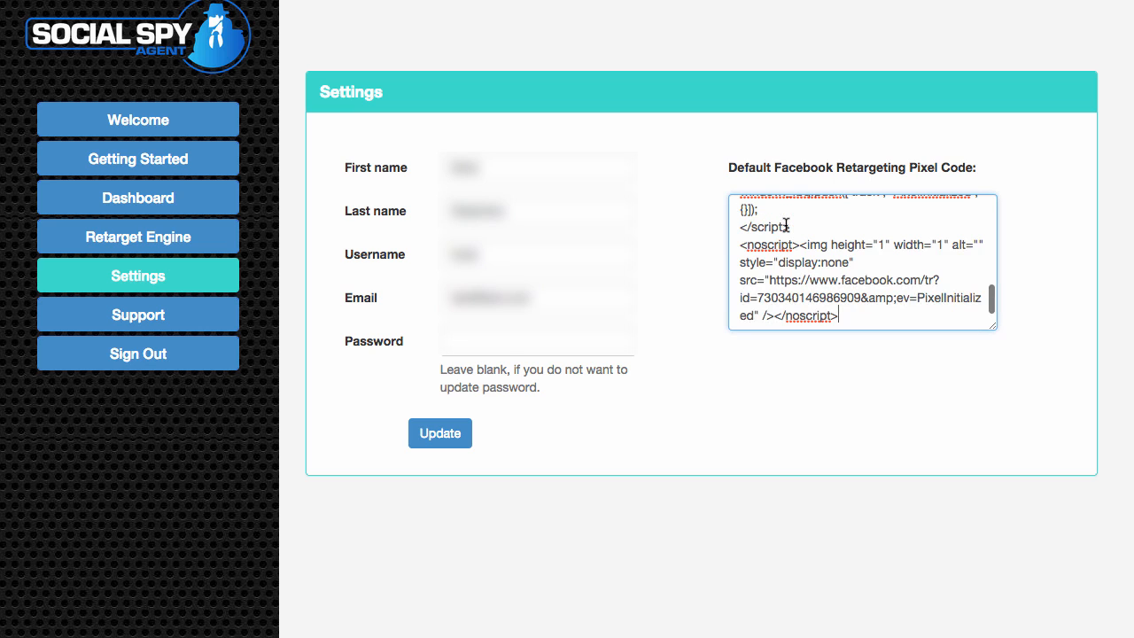
pyautogui.click(433, 434)
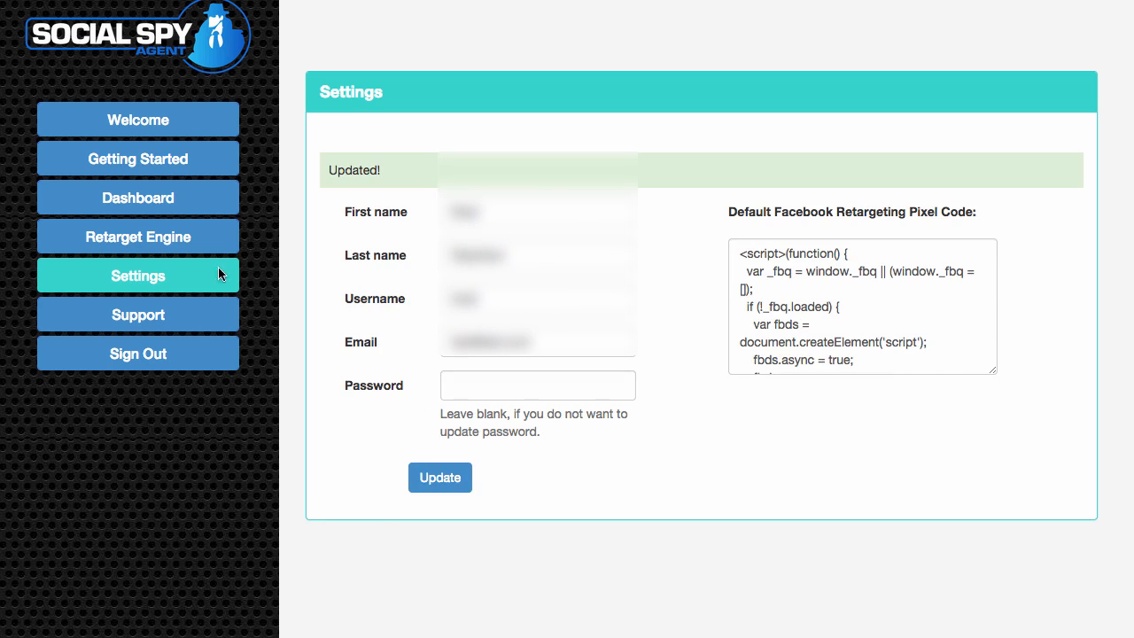
# Check the Facebook pixel code in a new retargeting setup, and select the Test entry on the dashboard
pyautogui.click(159, 241)
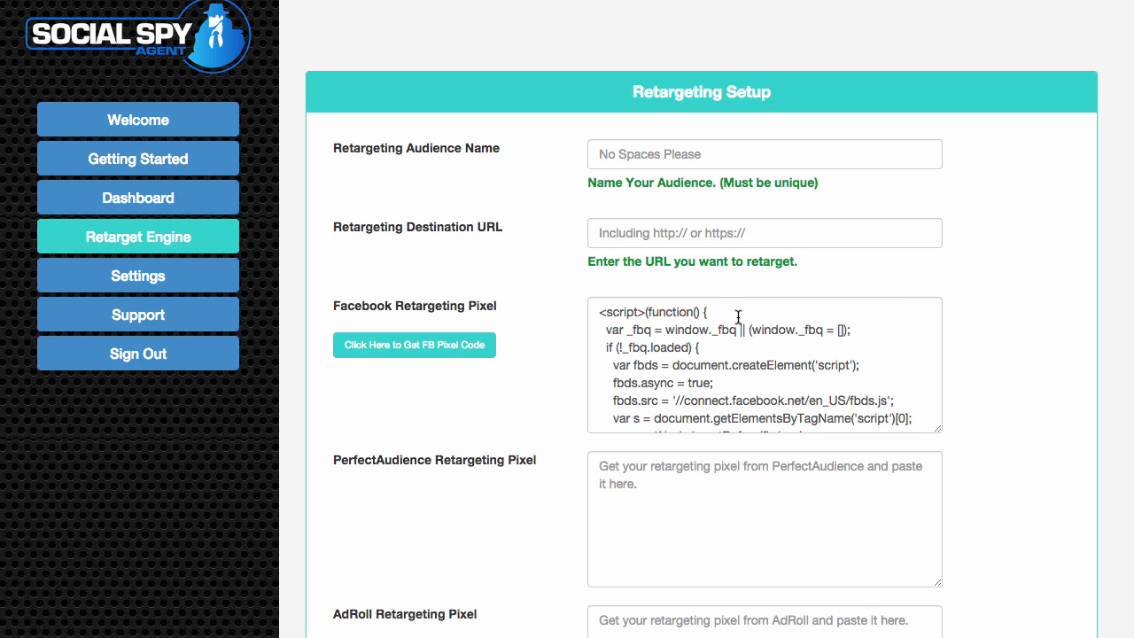
pyautogui.scroll(-5, 768, 363)
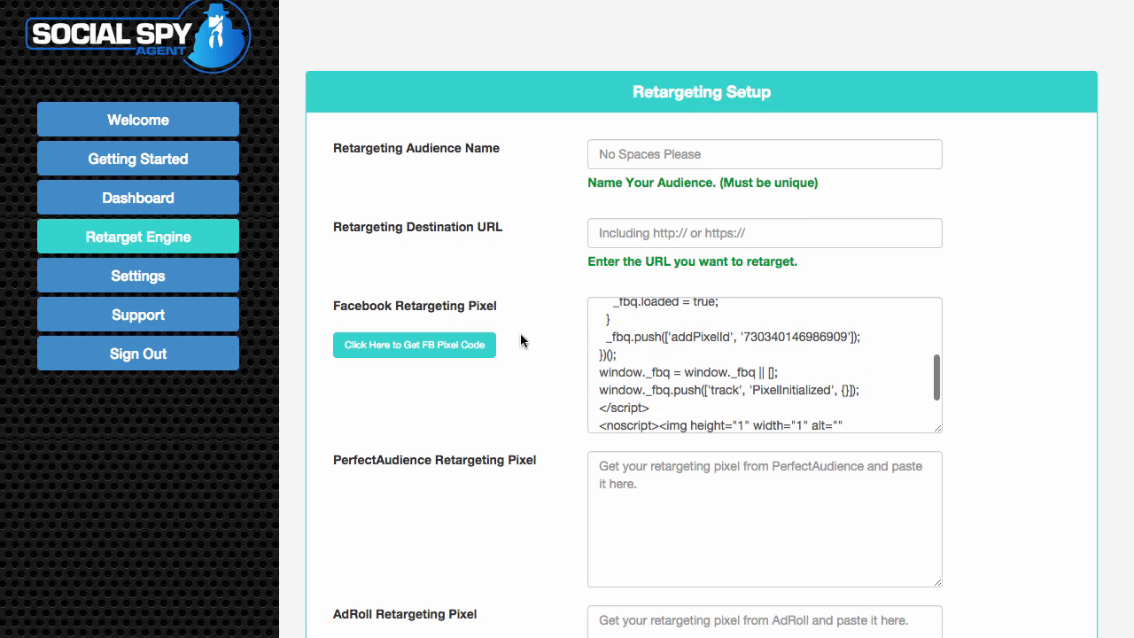
pyautogui.click(133, 206)
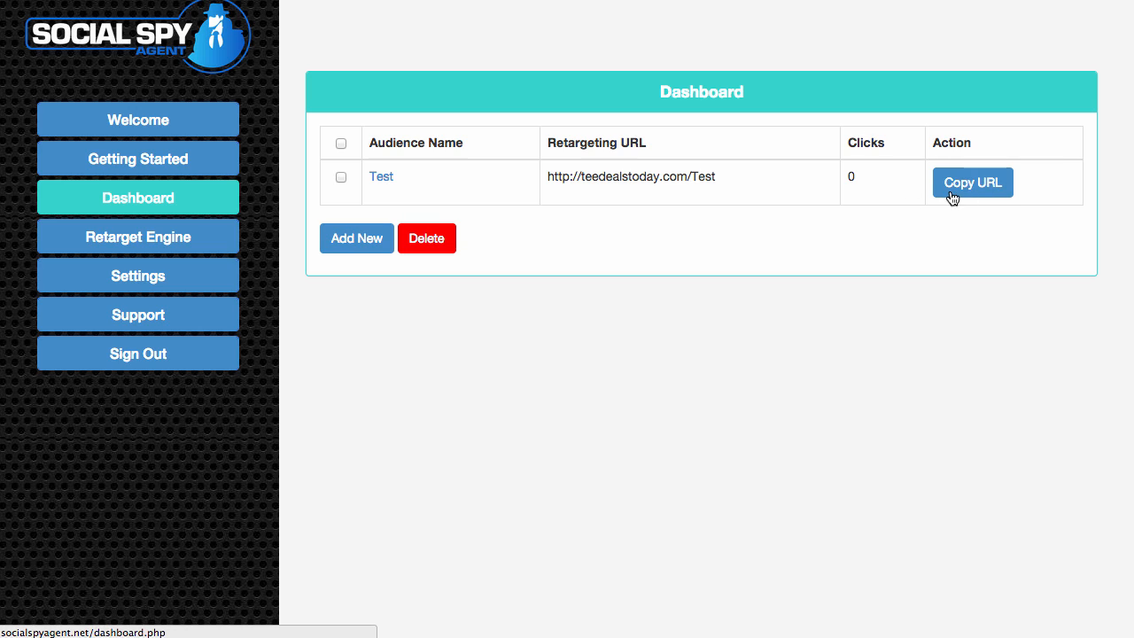
pyautogui.click(341, 178)
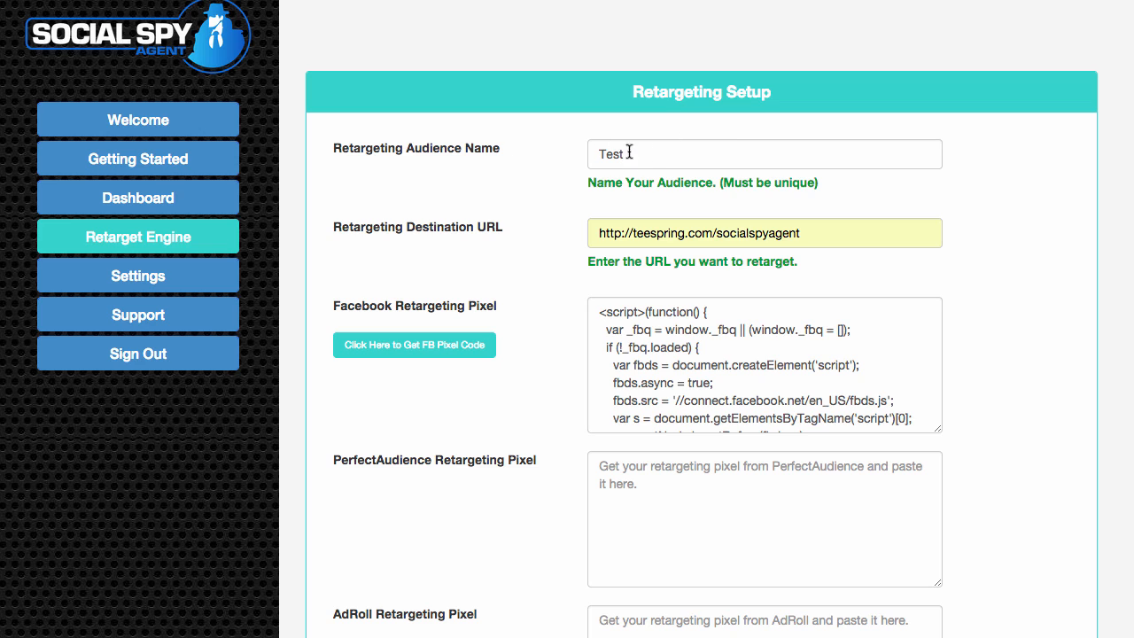
# Look over the retargeting setup form and change the audience name to Testing12345
pyautogui.scroll(-1, 649, 163)
pyautogui.scroll(1, 648, 162)
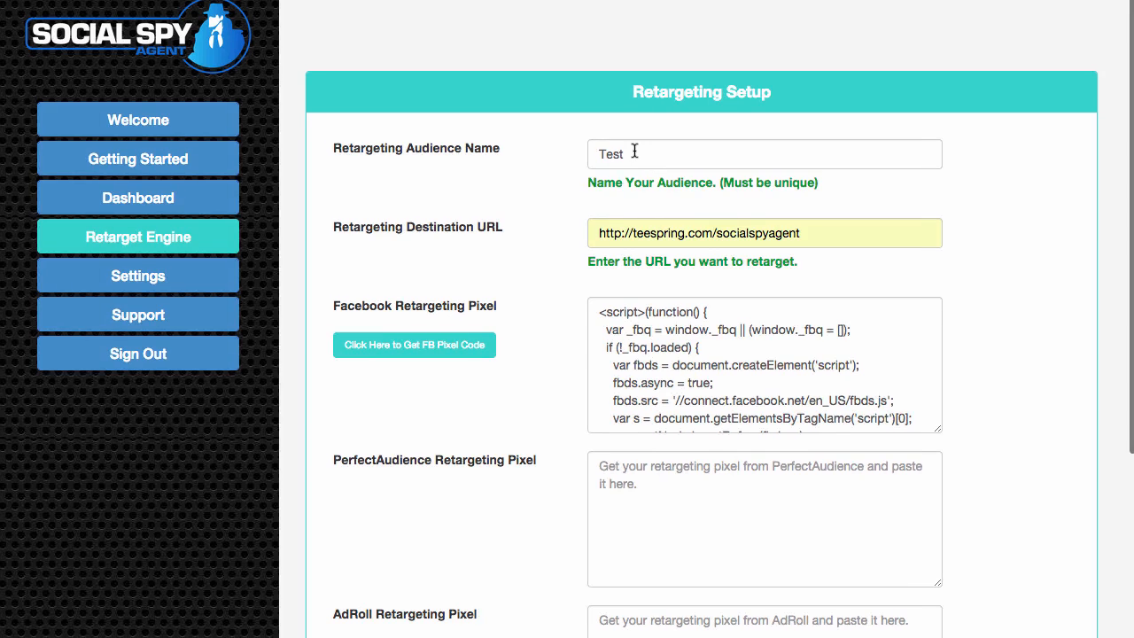
pyautogui.click(650, 154)
pyautogui.scroll(-6, 638, 152)
pyautogui.scroll(-5, 634, 151)
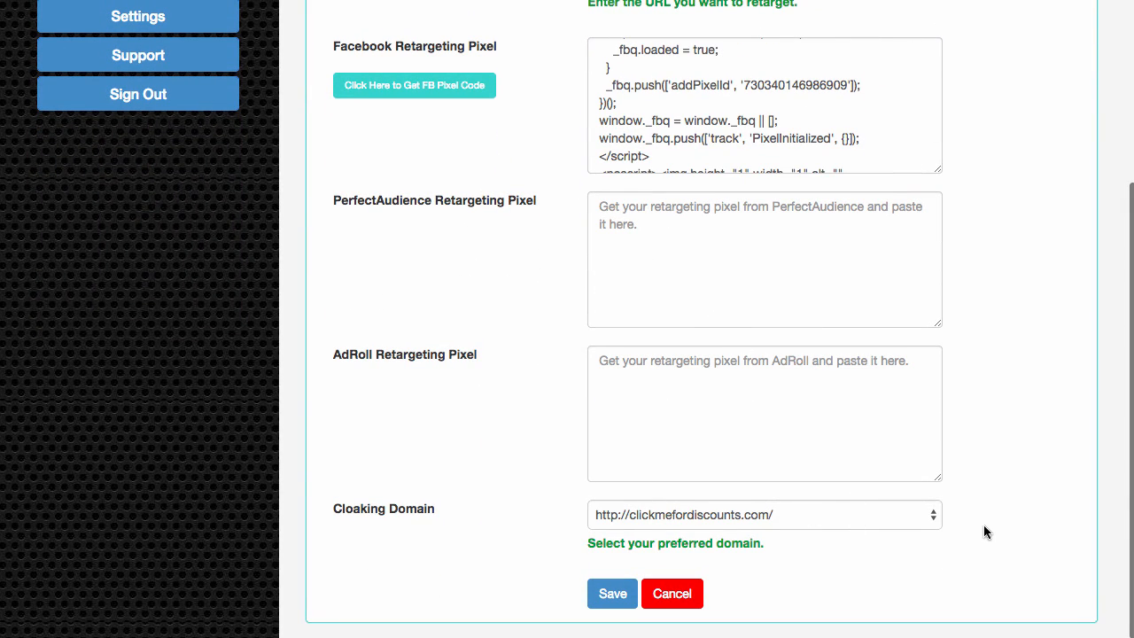
pyautogui.scroll(5, 956, 513)
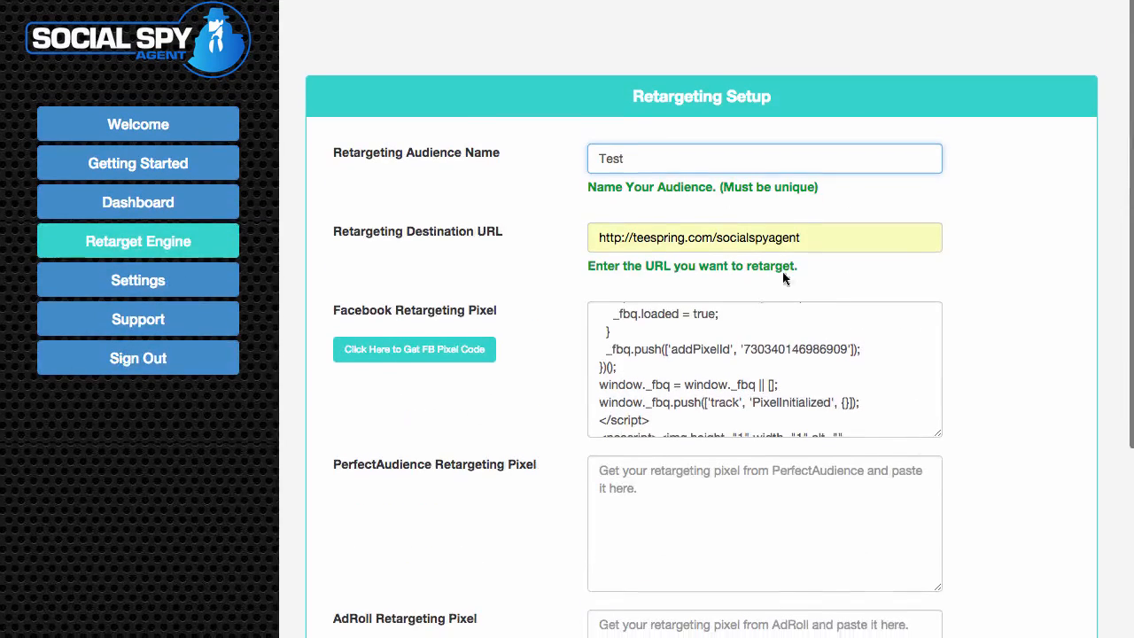
pyautogui.scroll(-5, 892, 261)
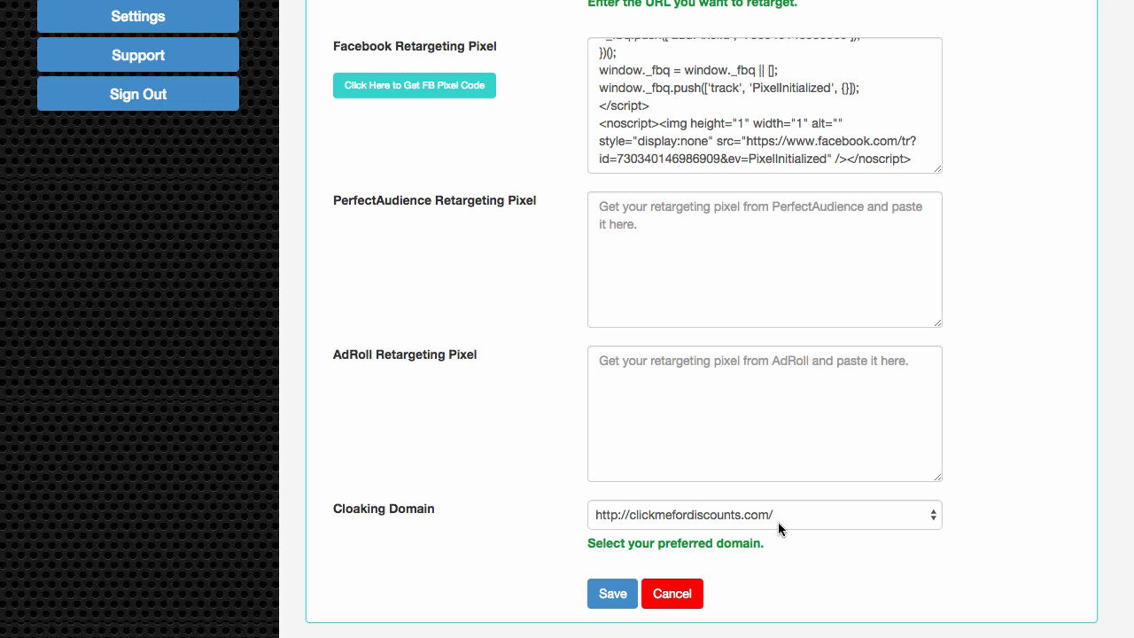
pyautogui.scroll(3, 778, 522)
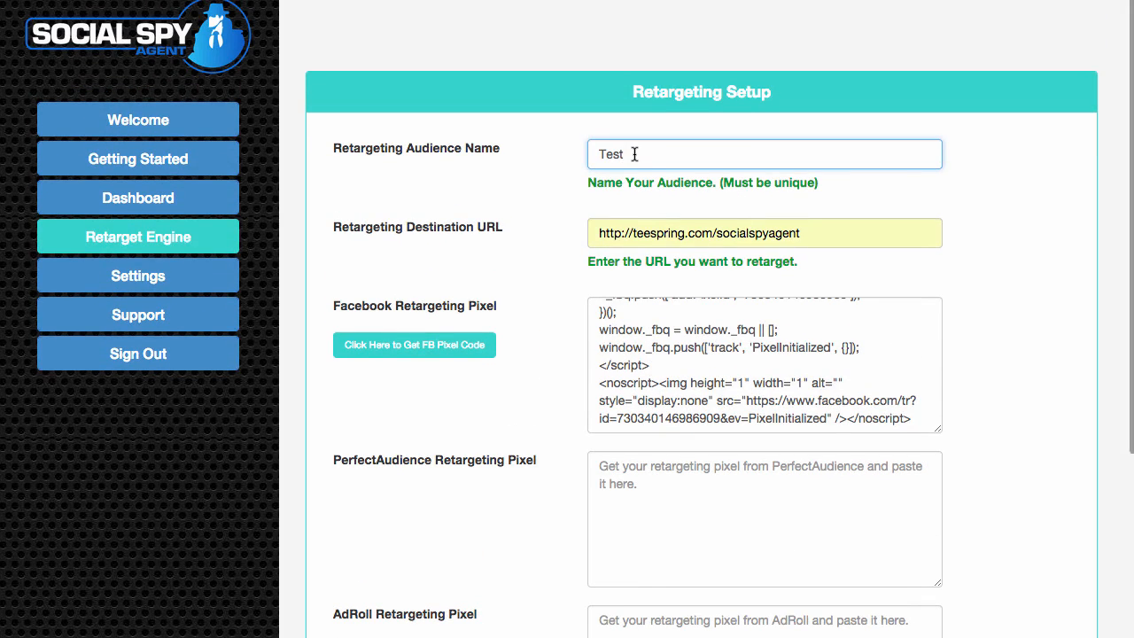
pyautogui.write('ing12345')
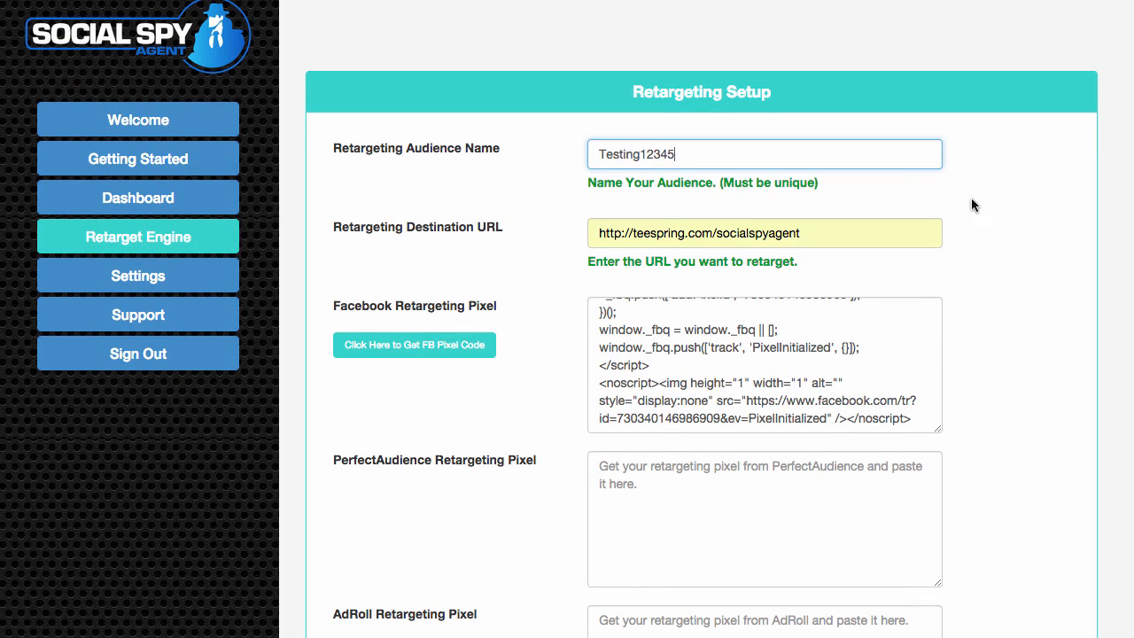
pyautogui.click(1022, 249)
pyautogui.scroll(-3, 1021, 255)
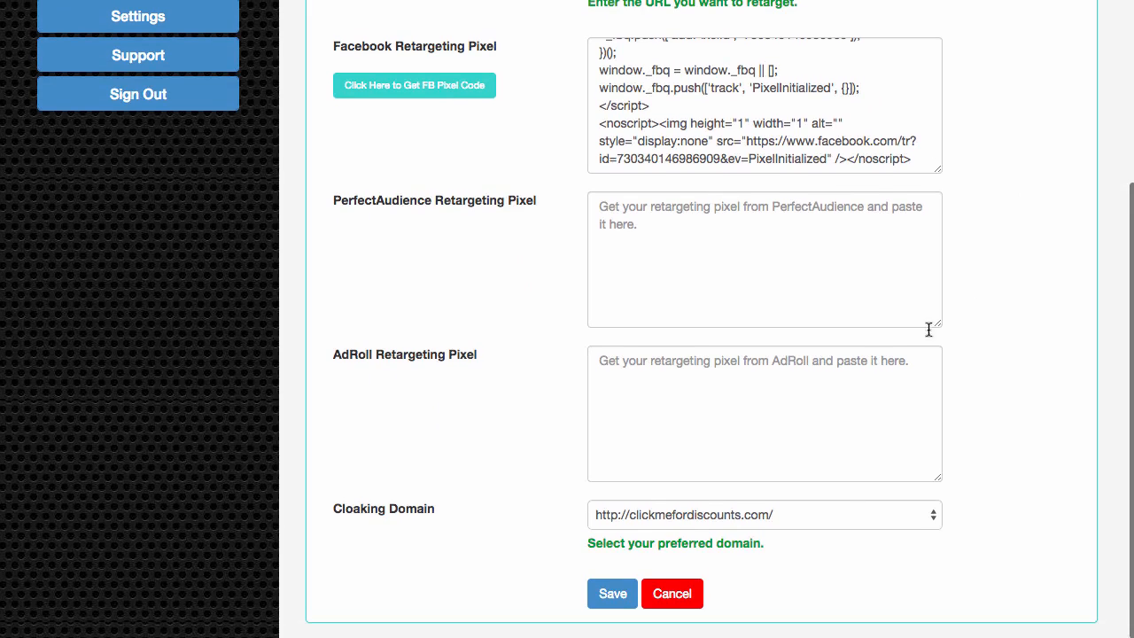
pyautogui.click(802, 521)
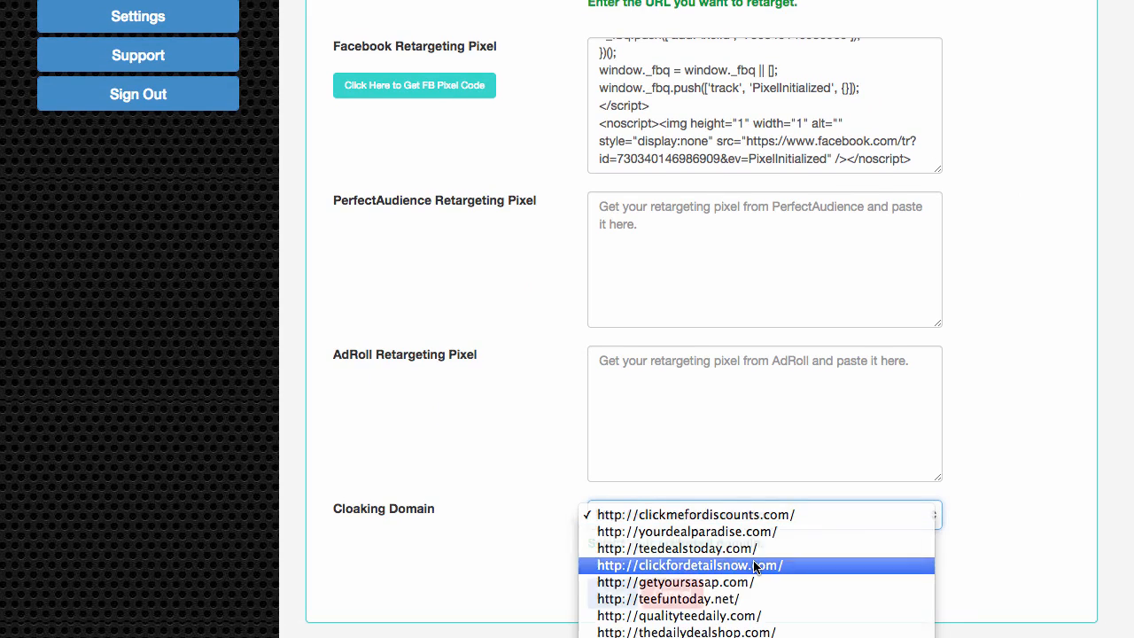
pyautogui.click(780, 566)
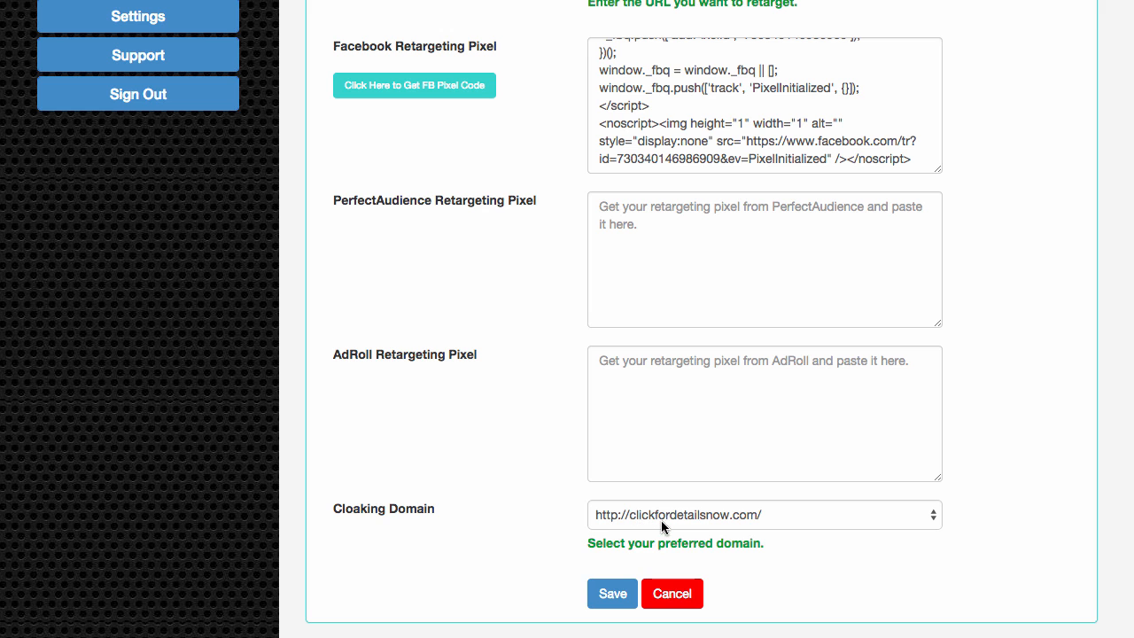
# Review the setup's audience name, destination URL, Facebook pixel code and cloaking domain
pyautogui.scroll(3, 775, 517)
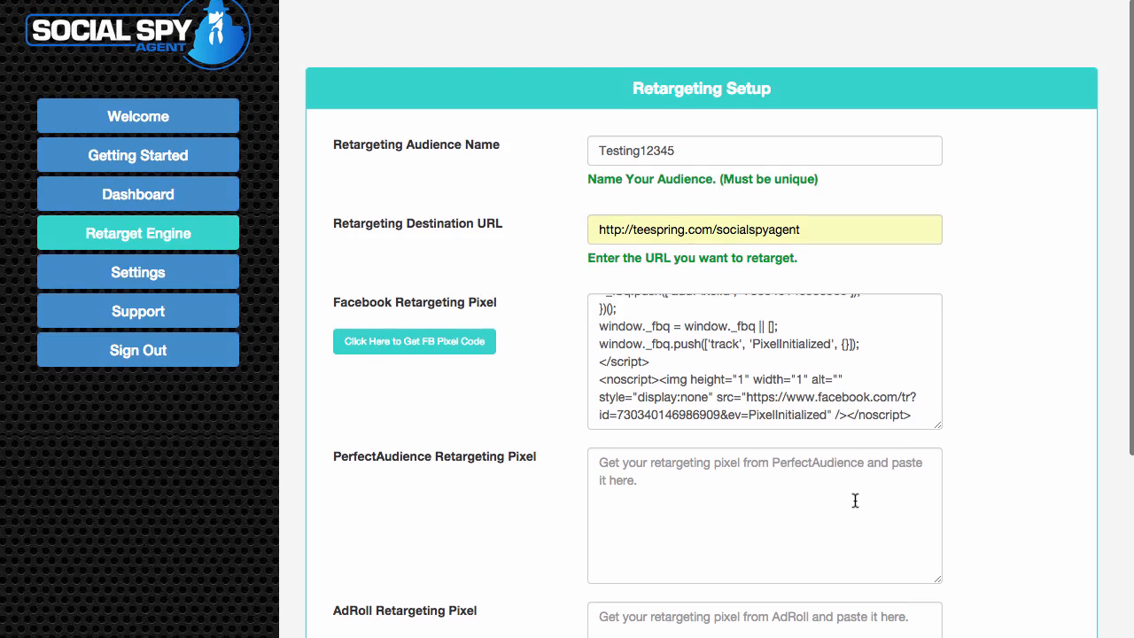
pyautogui.scroll(-1, 854, 500)
pyautogui.click(926, 143)
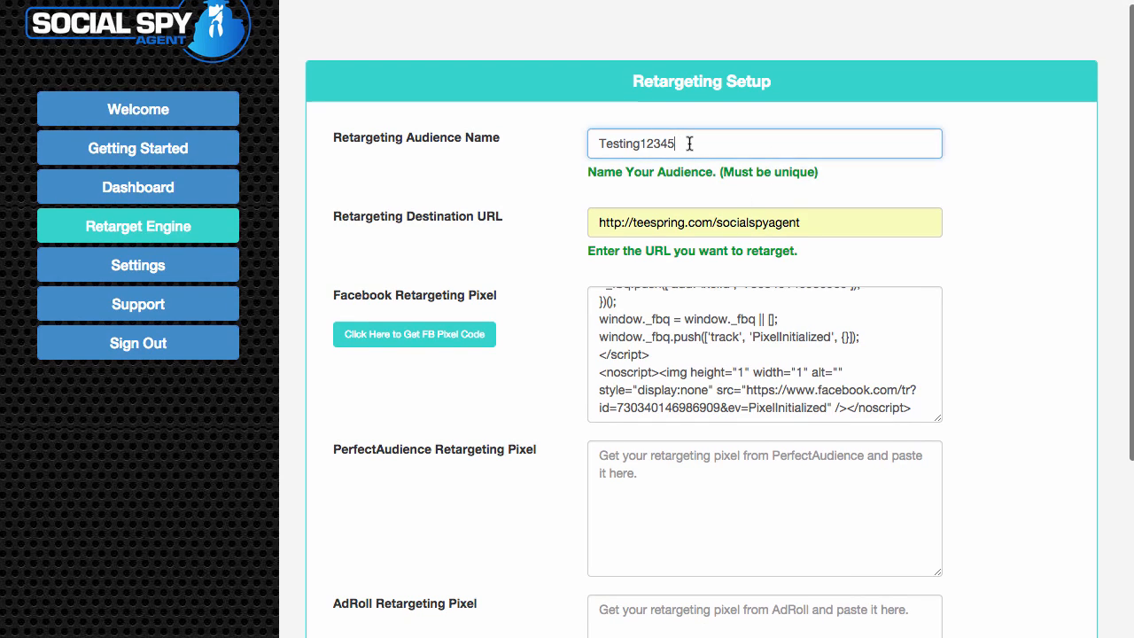
pyautogui.scroll(-2, 1000, 373)
pyautogui.scroll(-2, 1001, 375)
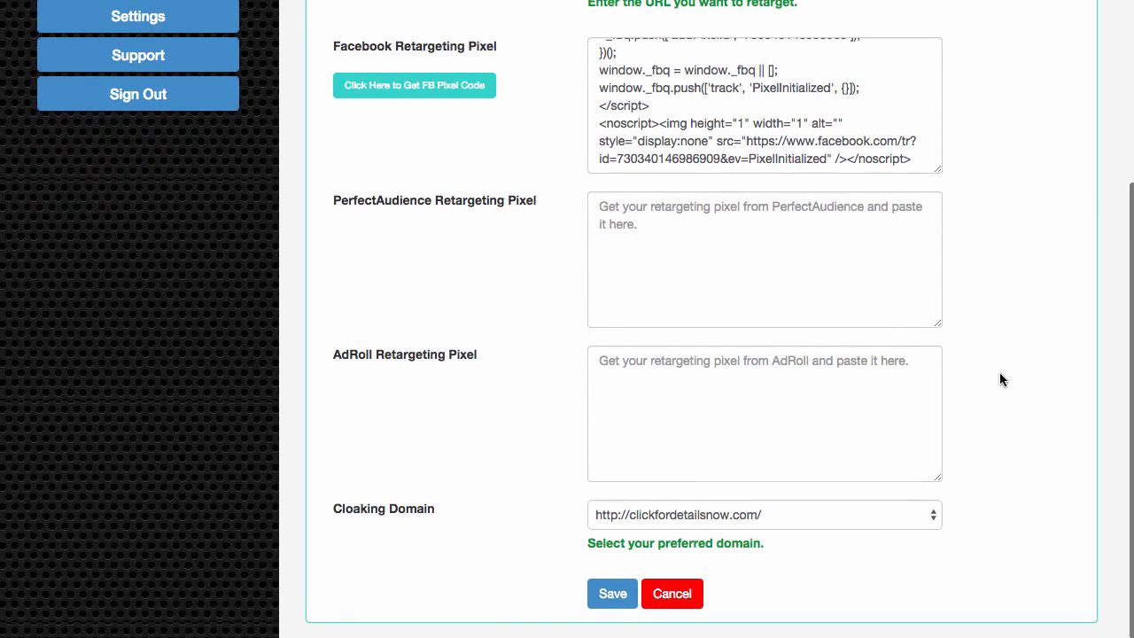
pyautogui.scroll(3, 1000, 376)
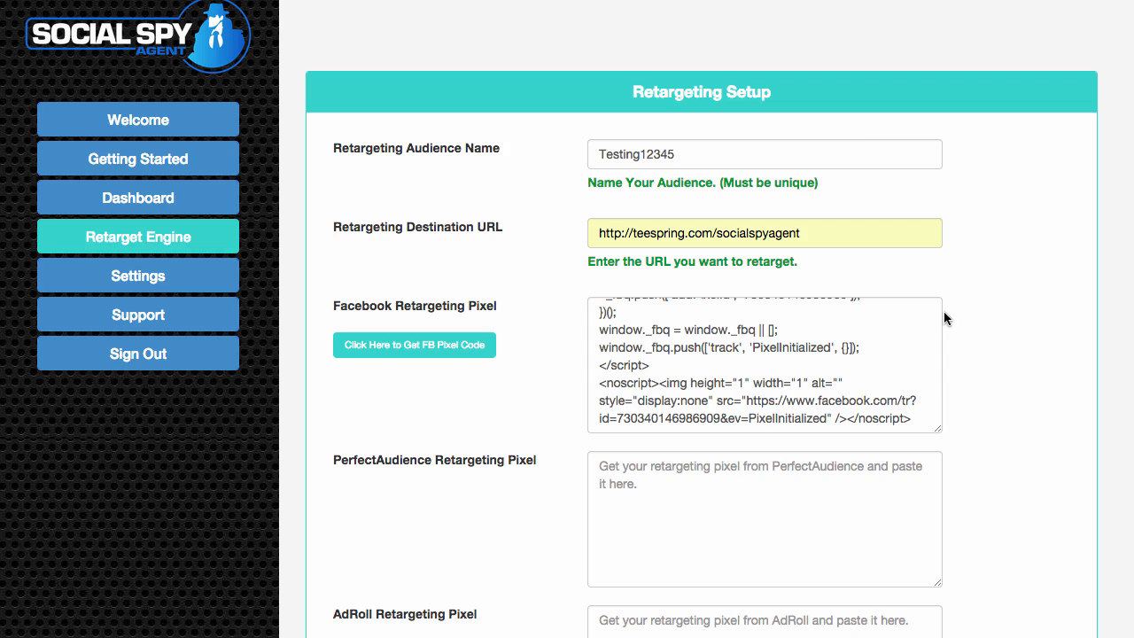